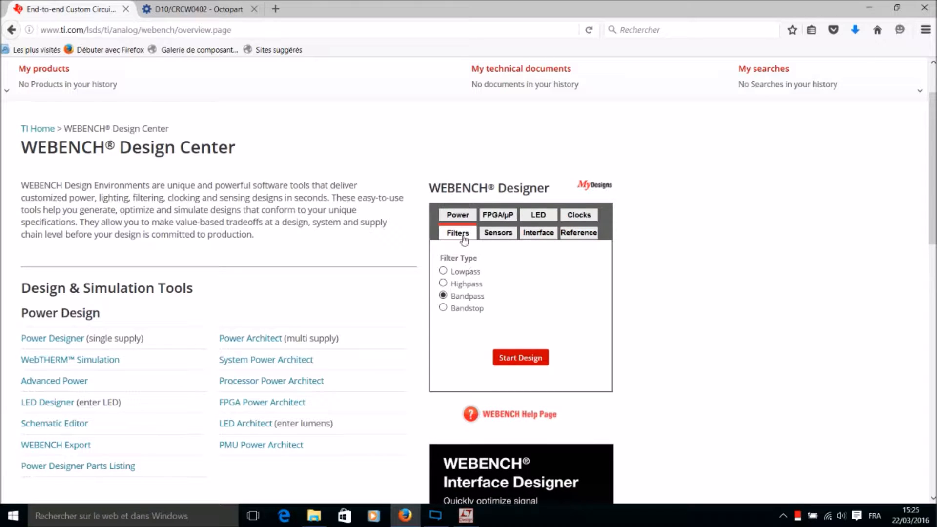
Start a new bandpass filter design from the WEBENCH Designer filter options.
click(569, 237)
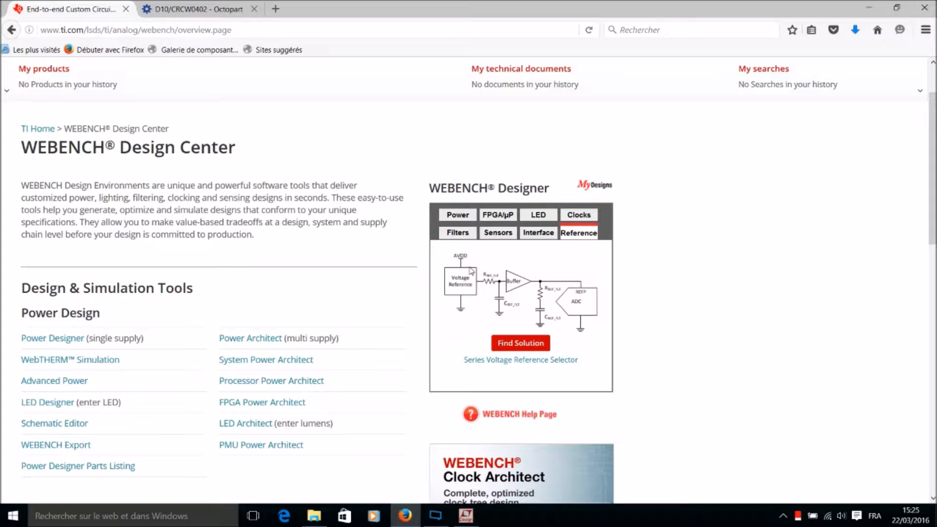
click(464, 237)
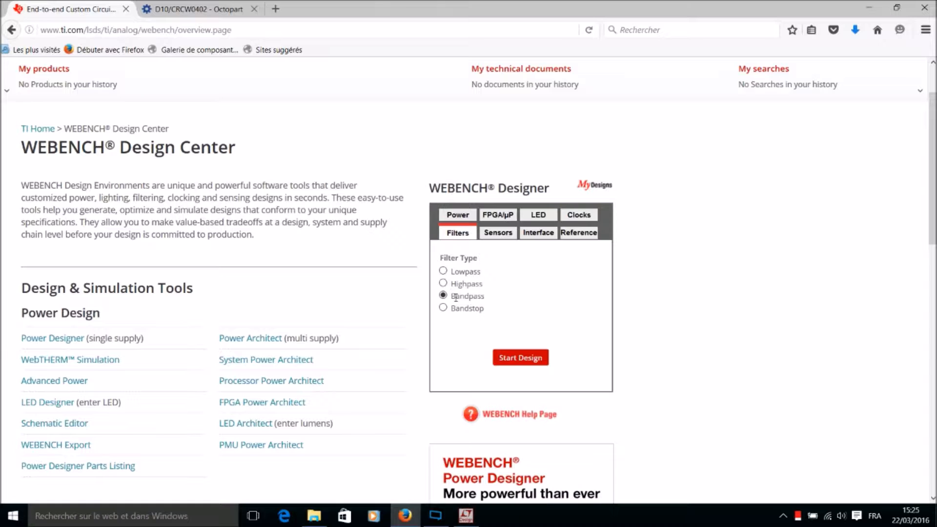
click(520, 359)
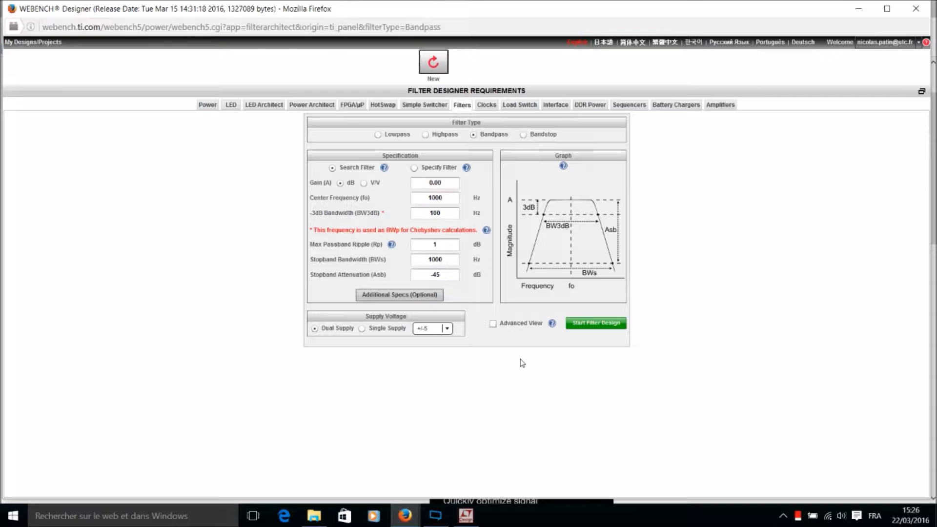
Compare the specification forms of the lowpass, highpass and bandpass types, and the bandpass gain expressed in V/V and in dB.
click(377, 134)
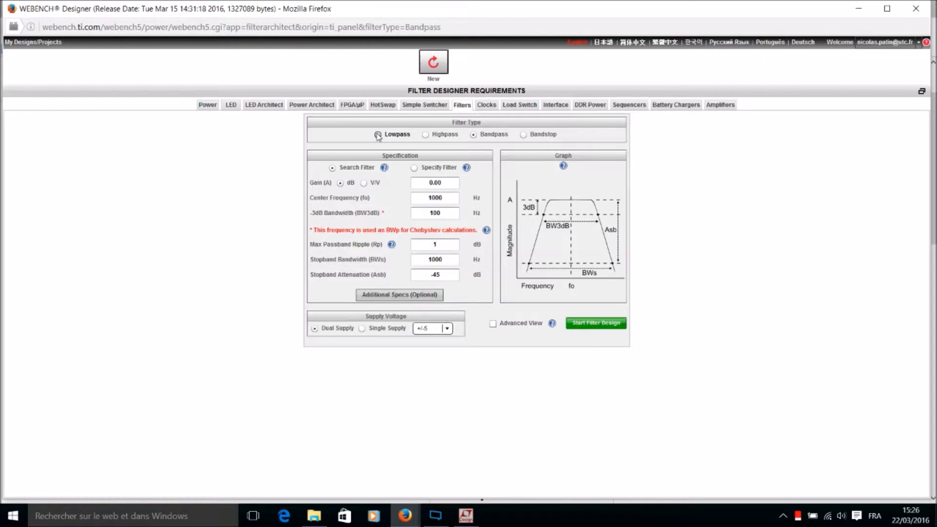
click(425, 136)
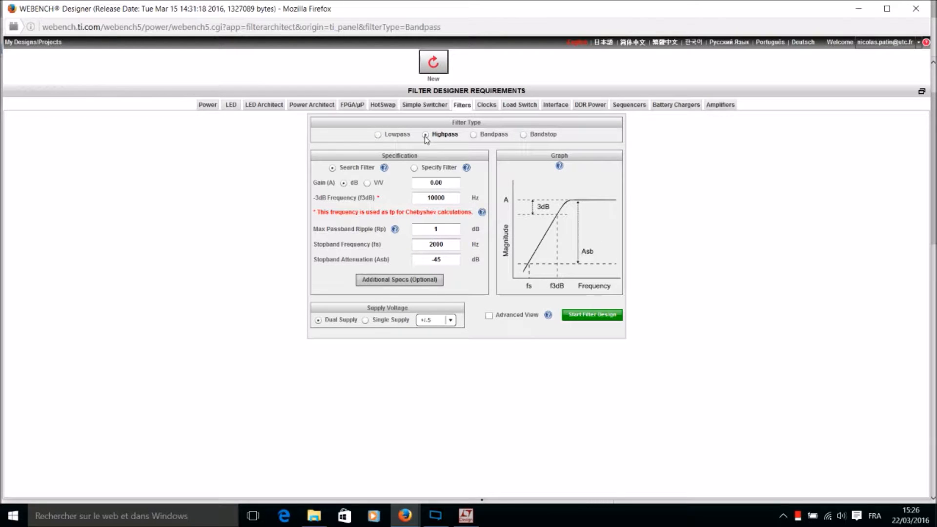
click(473, 136)
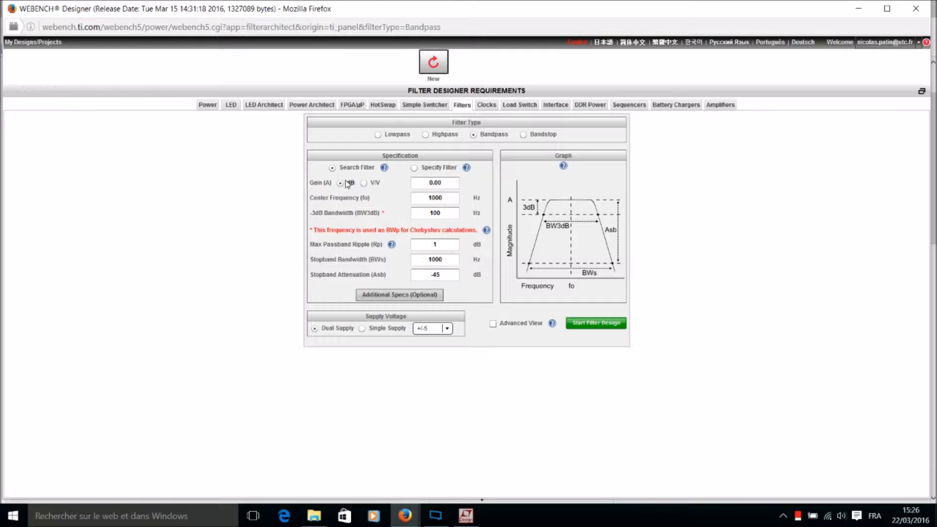
click(364, 183)
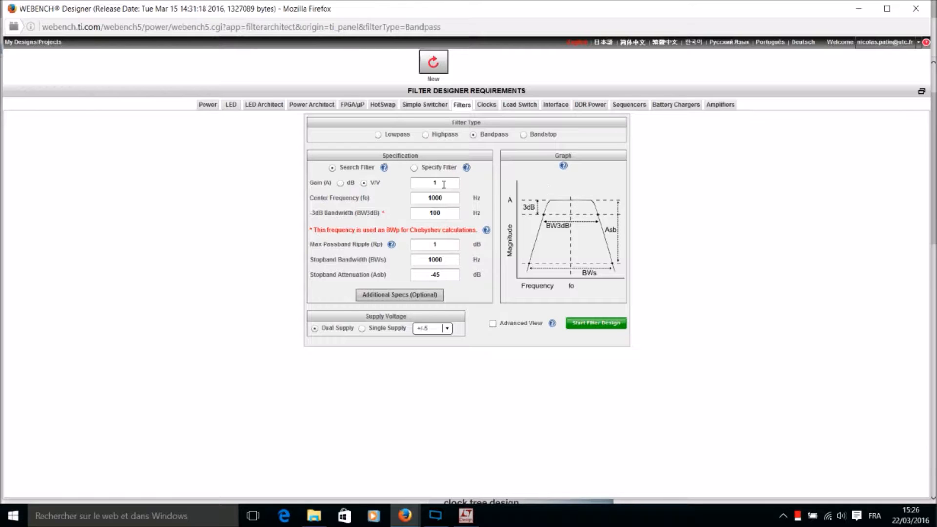
click(341, 183)
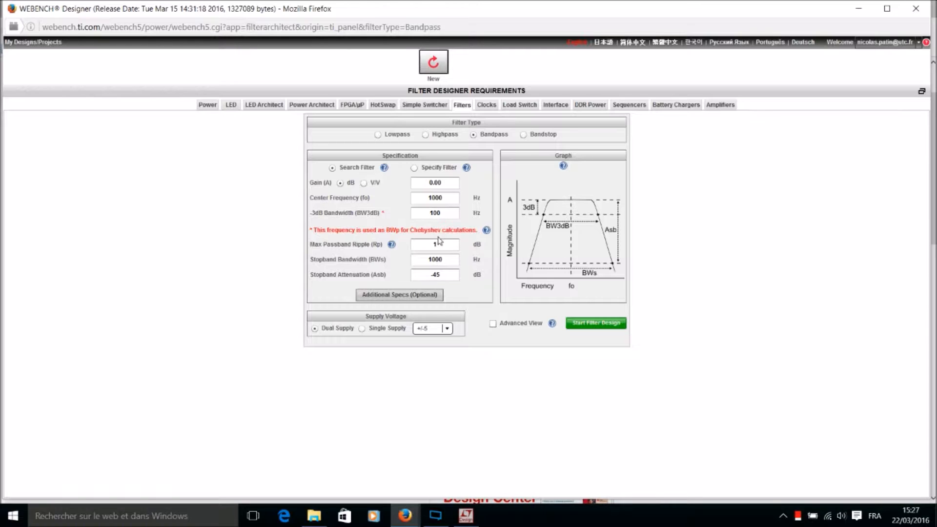
Set the bandpass filter's maximum passband ripple to 0 dB and its stopband bandwidth to 200 Hz.
double_click(438, 244)
text(0)
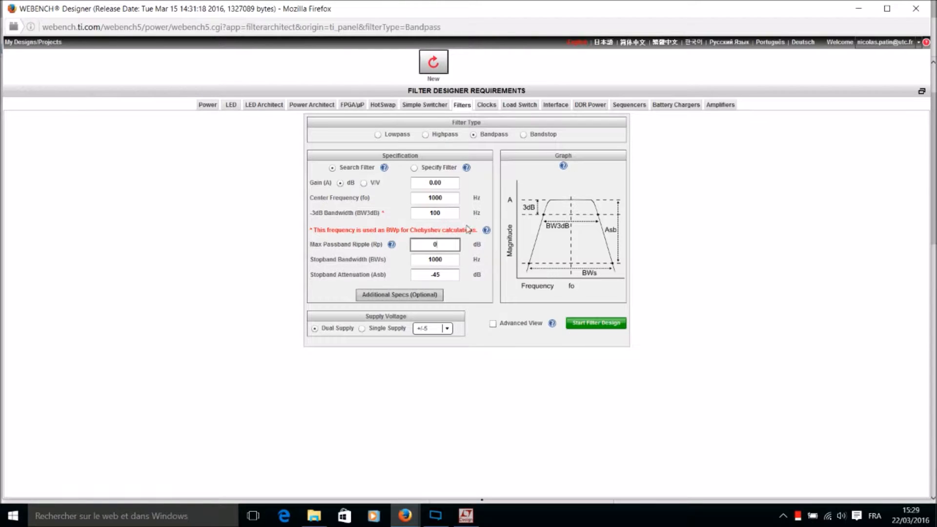
click(450, 259)
double_click(415, 259)
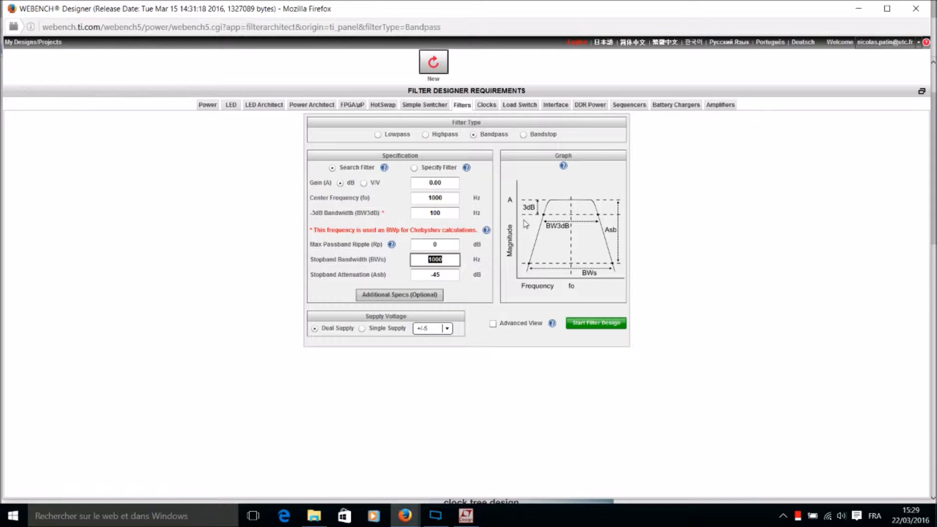
text(200)
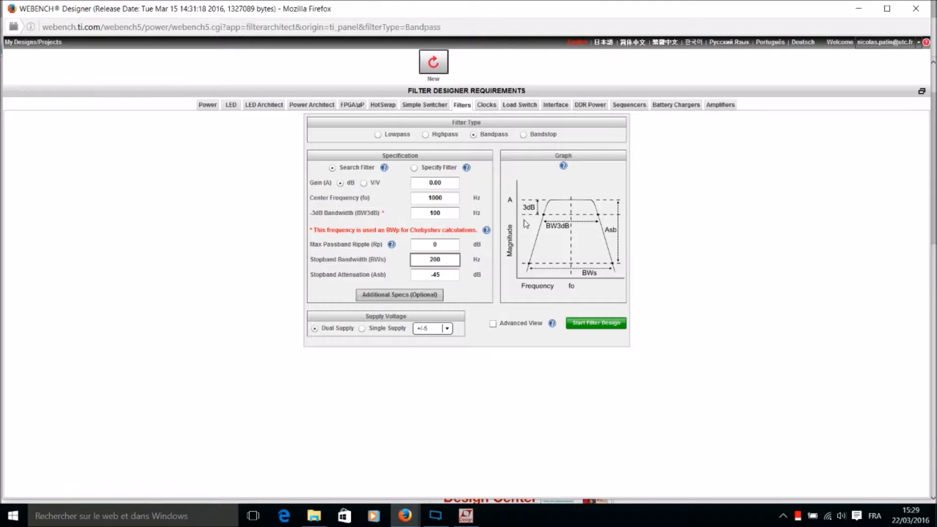
Set the bandpass filter's stopband attenuation to -20 dB.
click(450, 274)
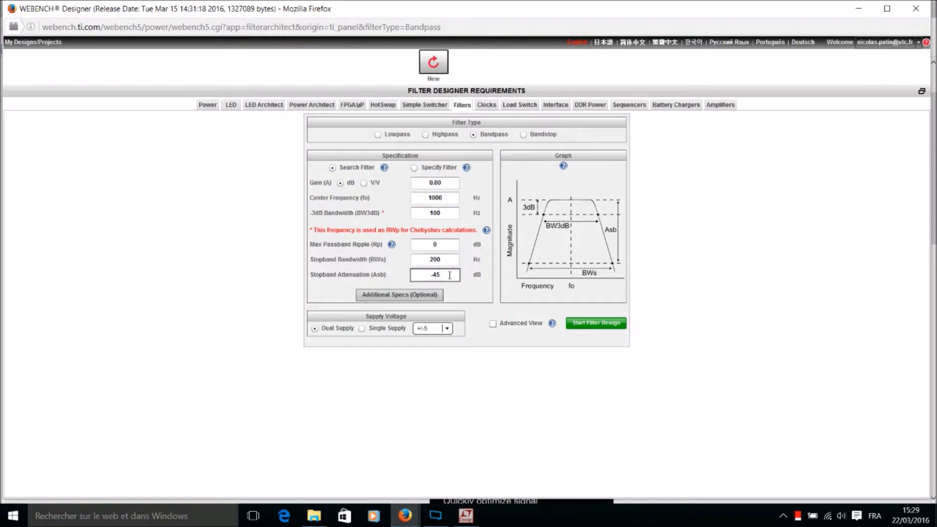
drag(445, 275, 432, 274)
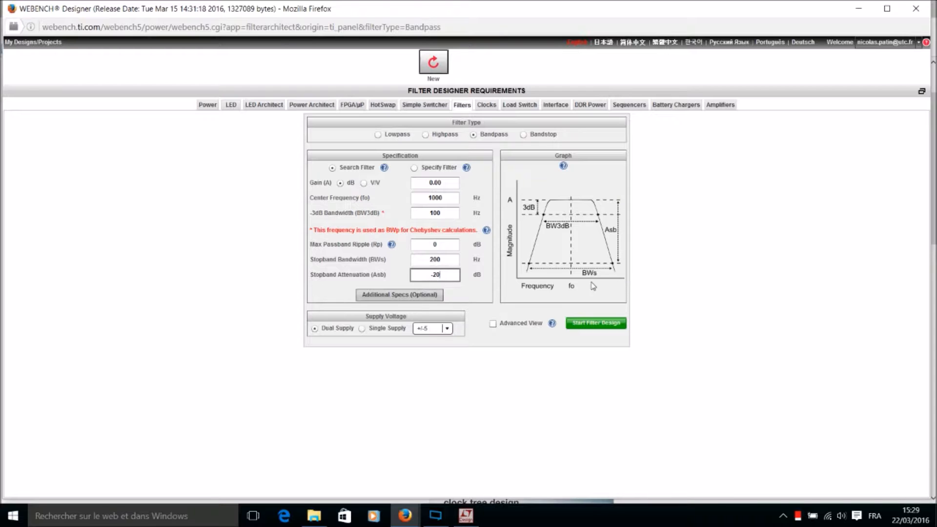
click(341, 278)
Examine the supply voltages offered for dual and single supply, keeping the dual +/-5 supply.
click(445, 331)
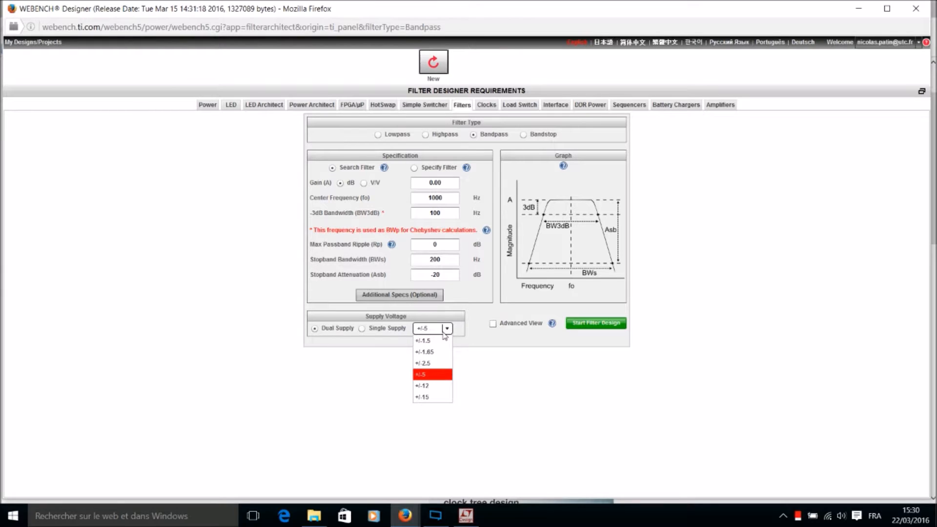
click(444, 334)
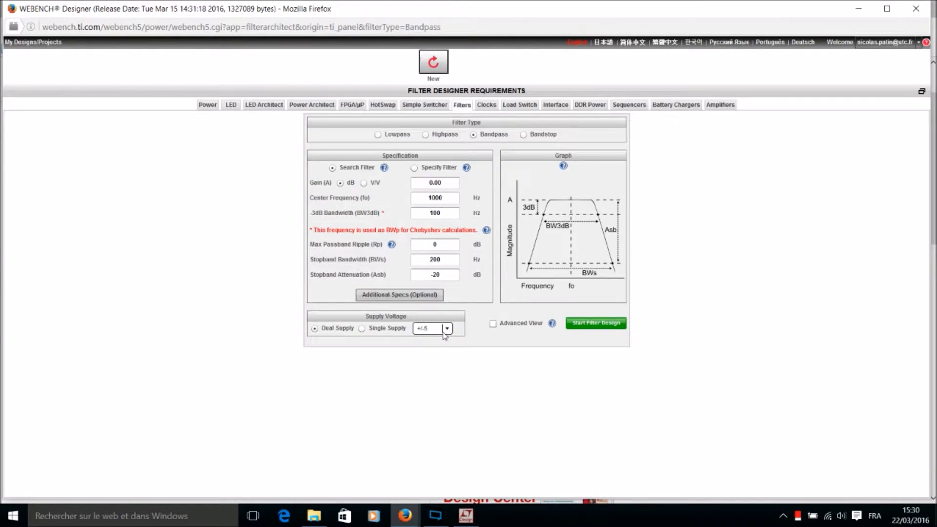
click(373, 331)
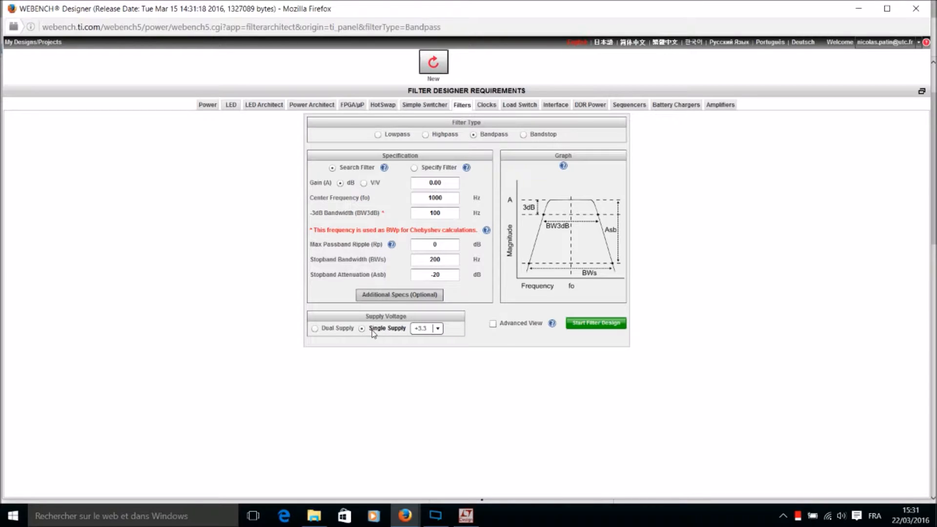
click(431, 330)
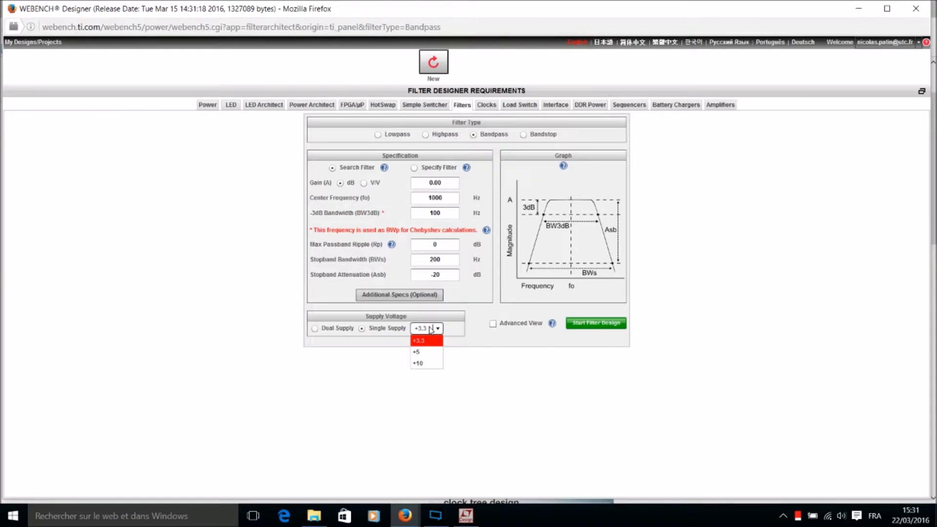
click(431, 330)
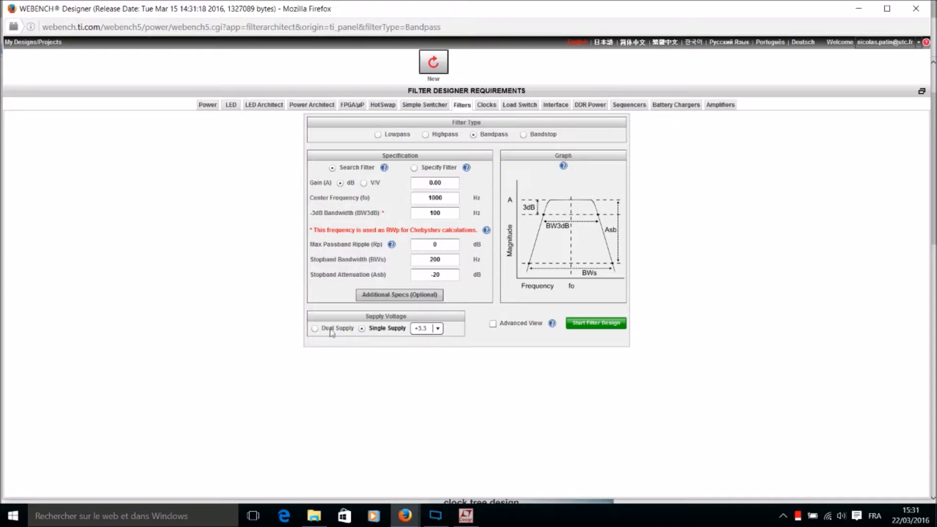
click(314, 330)
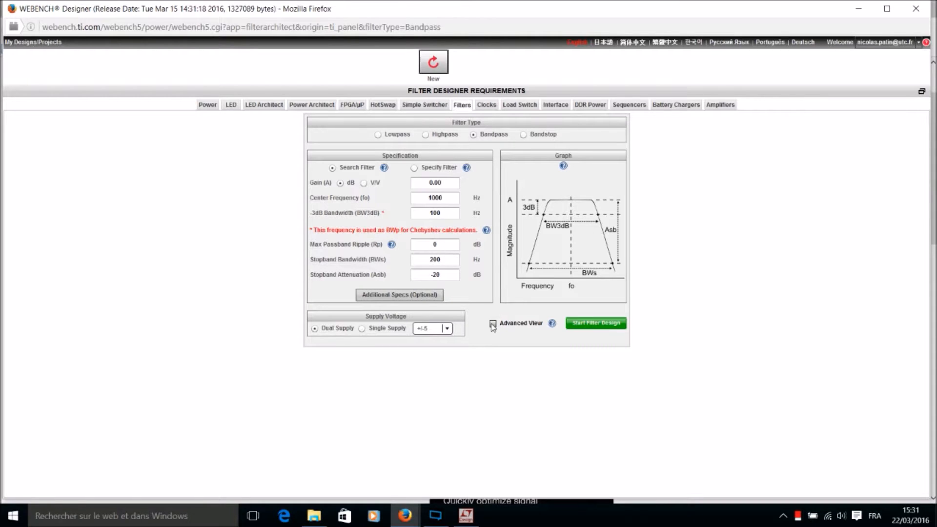
Start the filter design and recalculate its solutions with a maximum passband ripple of 1 dB.
click(583, 328)
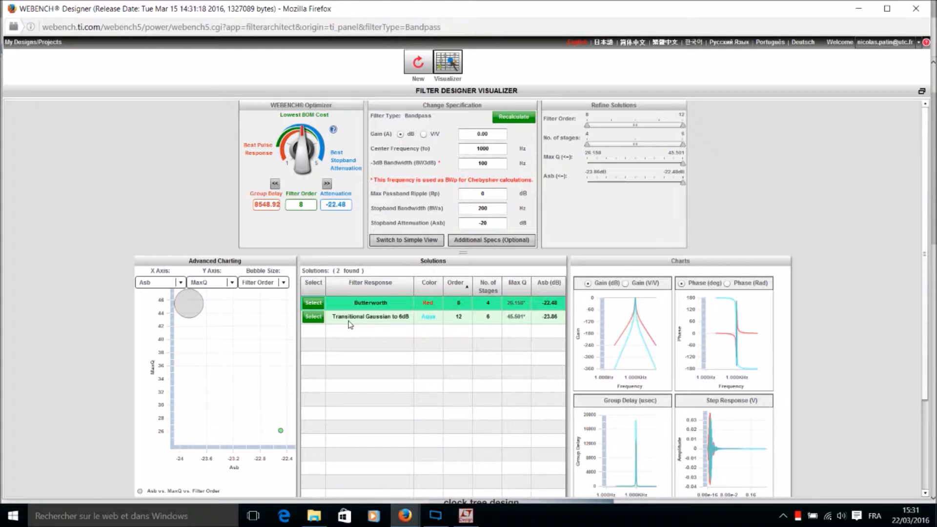
double_click(488, 195)
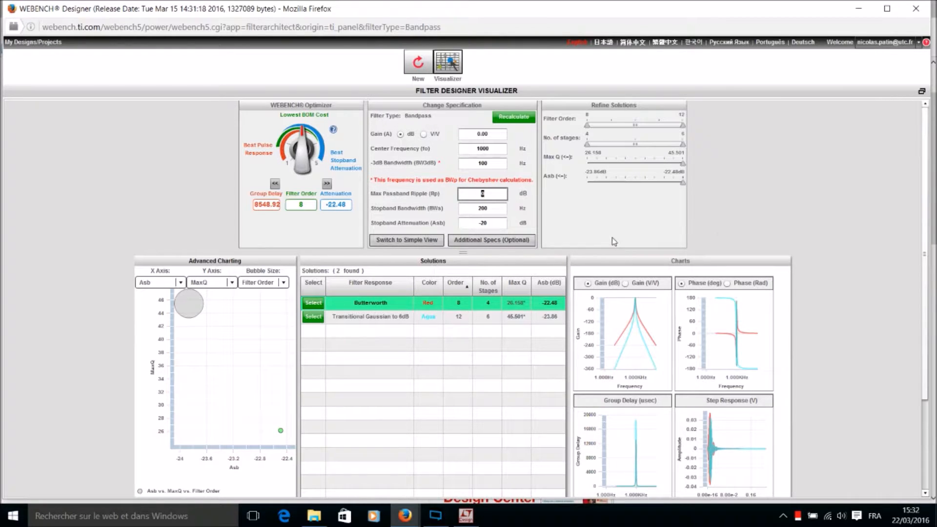
text(1)
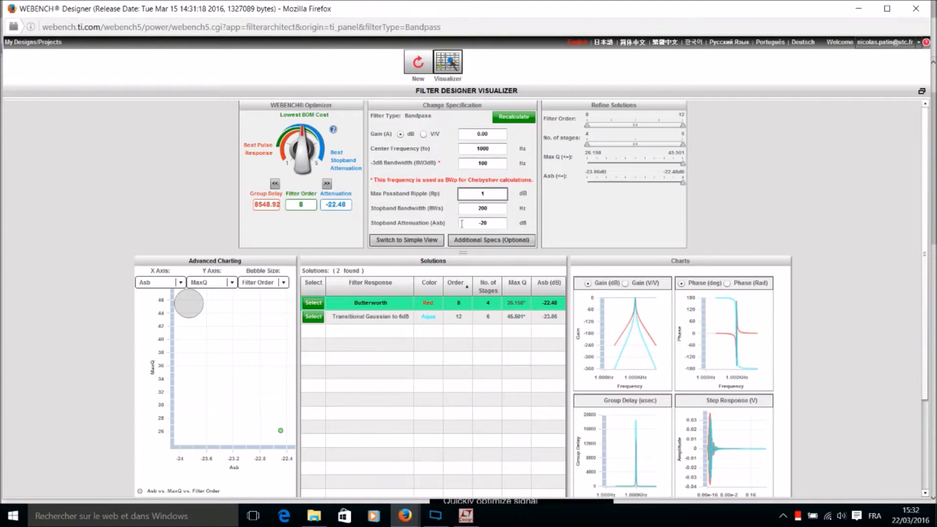
click(518, 119)
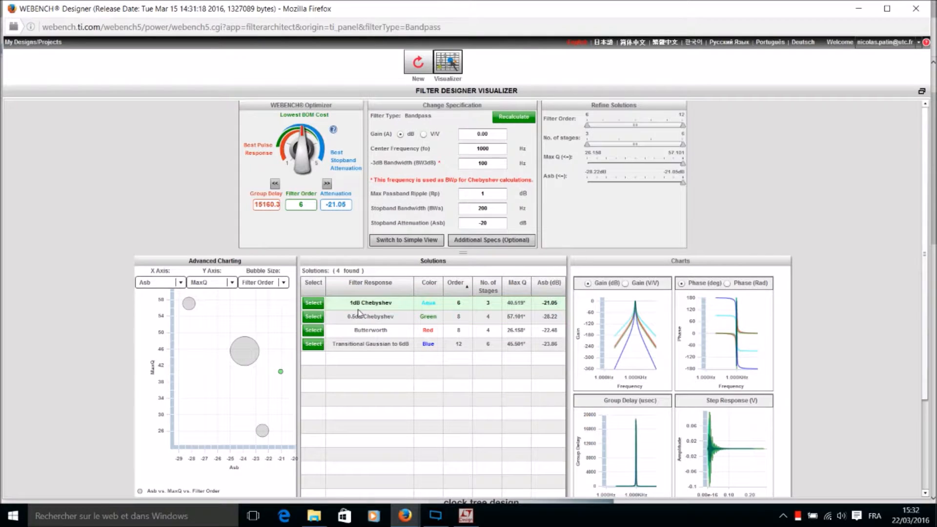
Highlight the 1dB Chebyshev response in the solutions list to examine its order and number of stages.
click(394, 305)
click(458, 306)
click(494, 303)
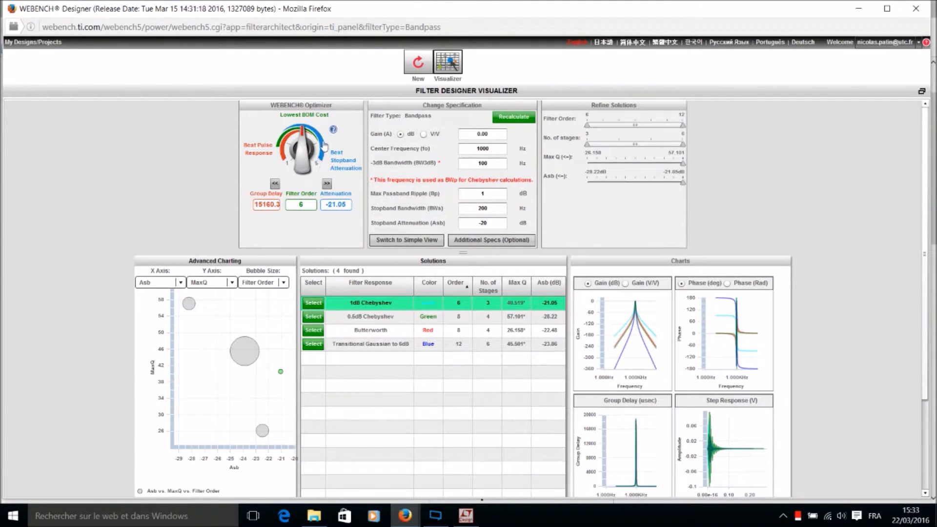
Compare how the optimizer ranks the solutions for best stopband attenuation, best pulse response and lowest BOM cost, ending on lowest BOM cost.
drag(304, 131, 326, 183)
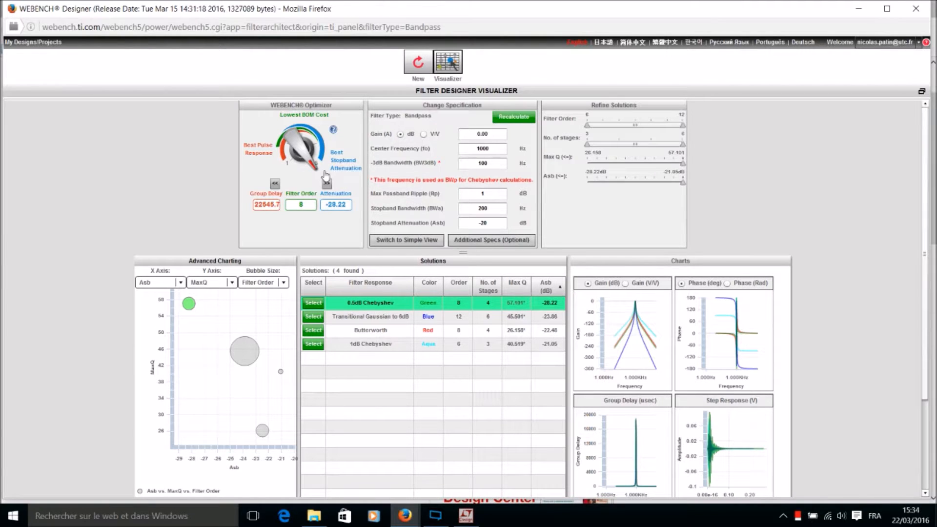
drag(313, 169, 315, 129)
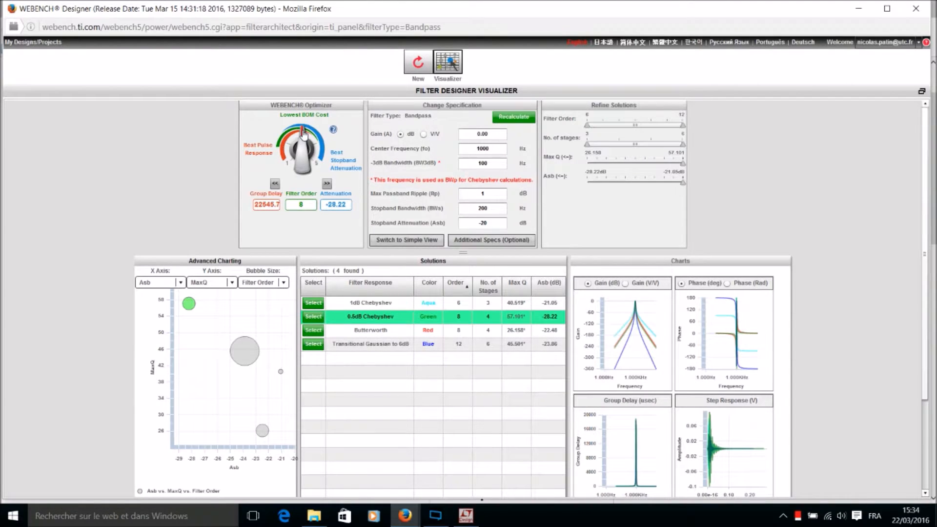
drag(302, 134, 279, 168)
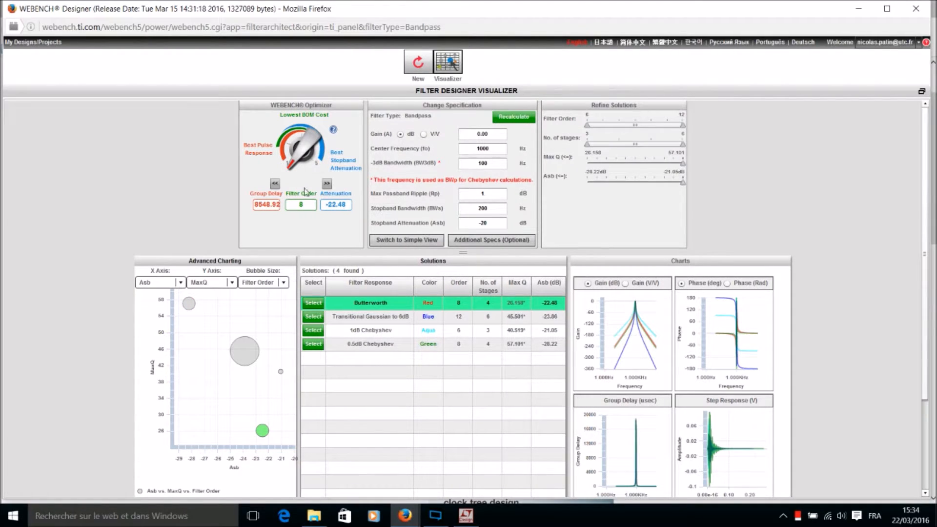
drag(309, 167, 305, 115)
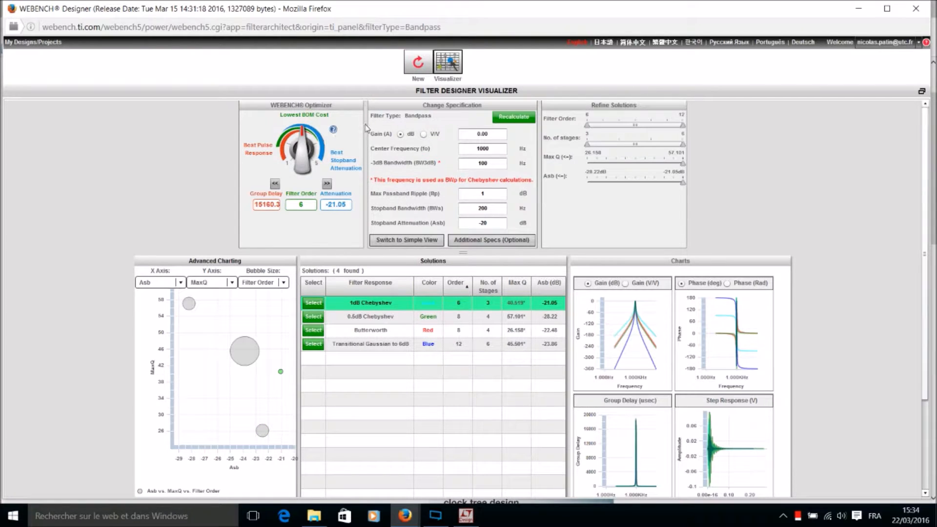
mouse_move(303, 133)
mouse_down()
mouse_move(318, 142)
mouse_move(324, 167)
mouse_move(311, 117)
mouse_up()
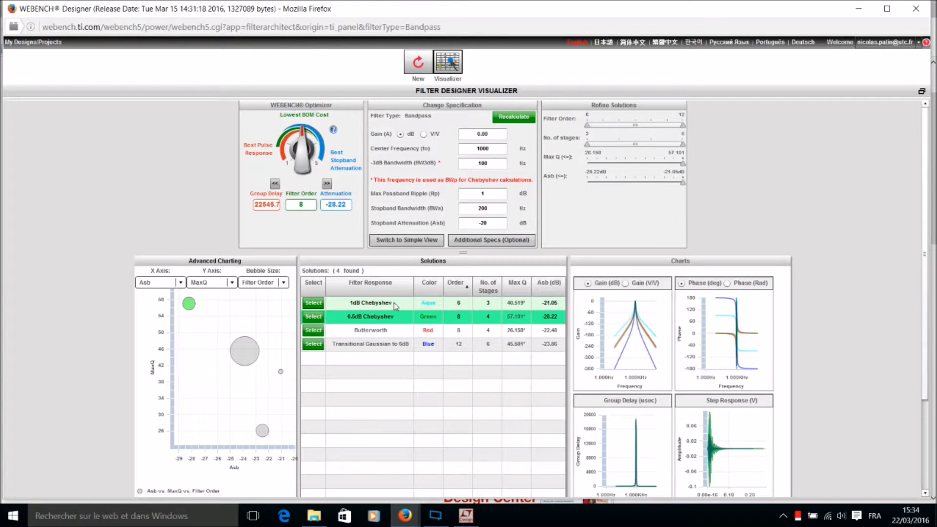
Choose the 1dB Chebyshev solution and examine the schematics and bills of materials of its filter stages.
click(313, 303)
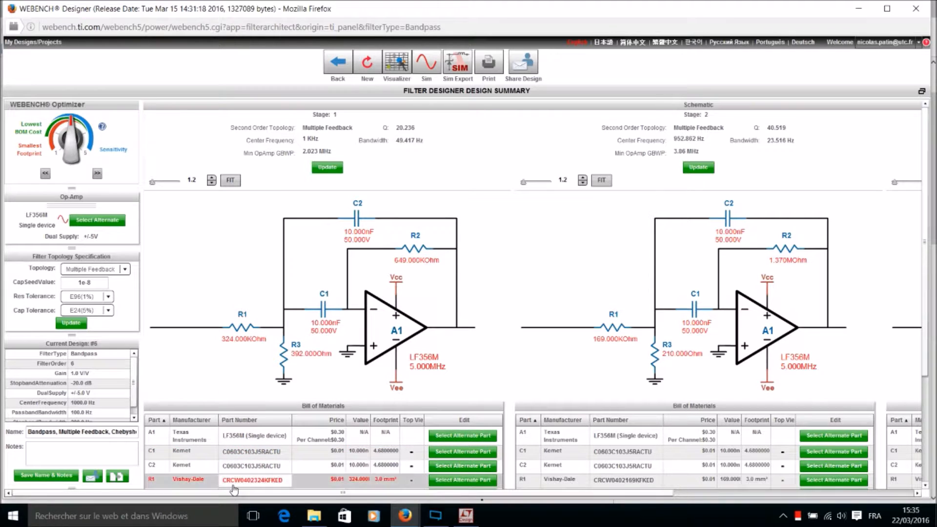
drag(235, 493, 318, 492)
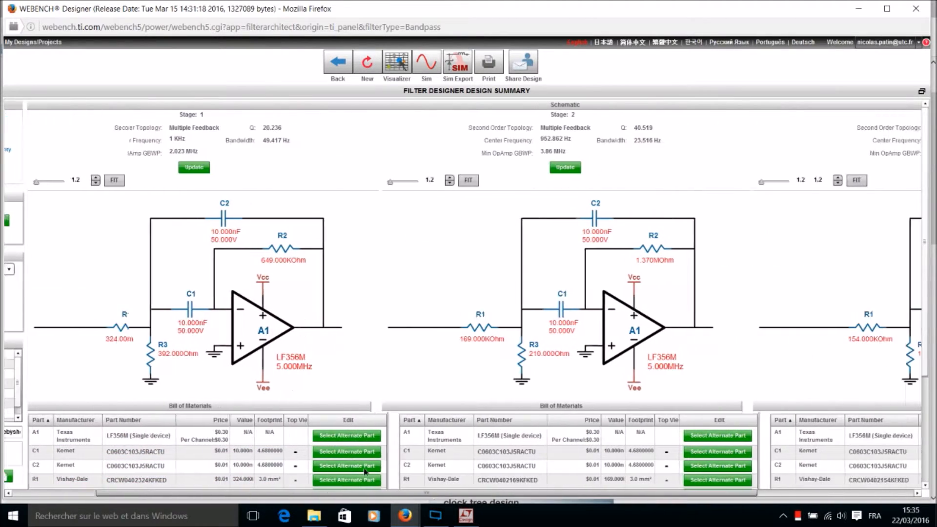
drag(365, 472, 561, 445)
scroll(462, 439, left, 5)
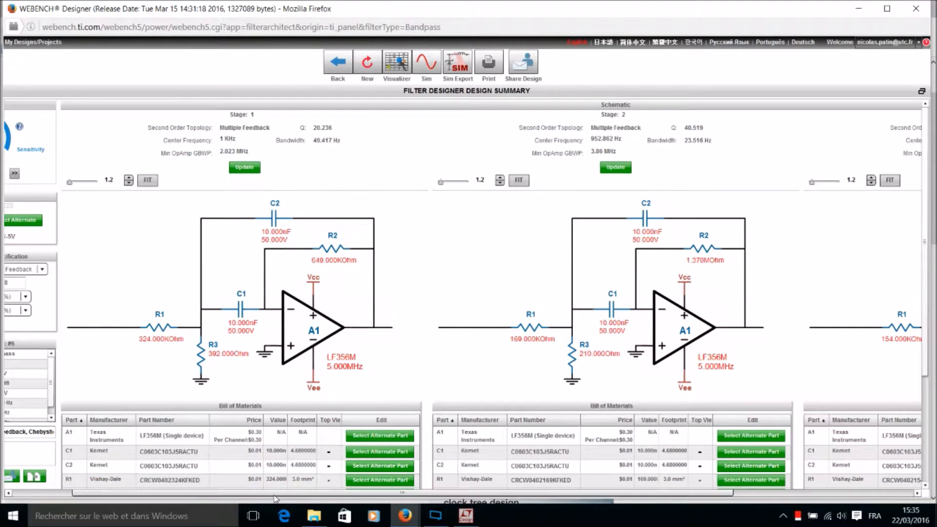
drag(293, 493, 531, 465)
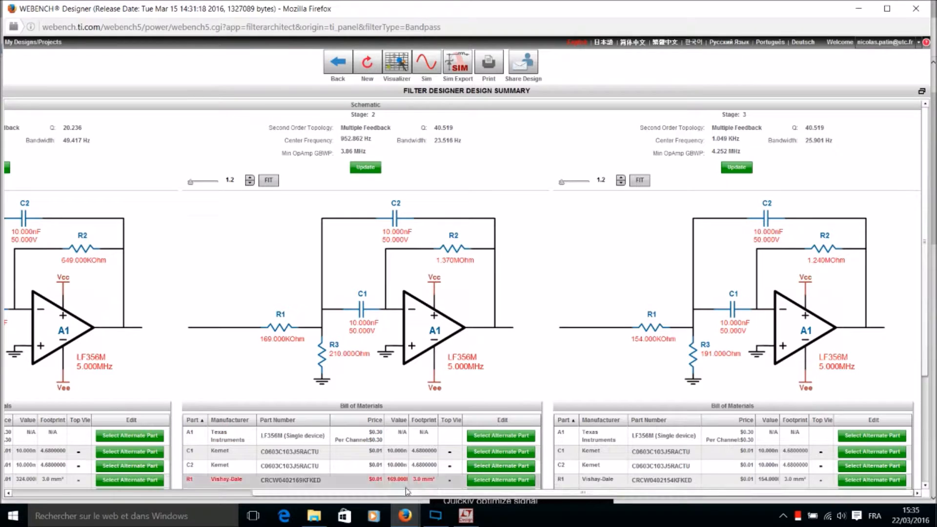
drag(407, 494, 213, 493)
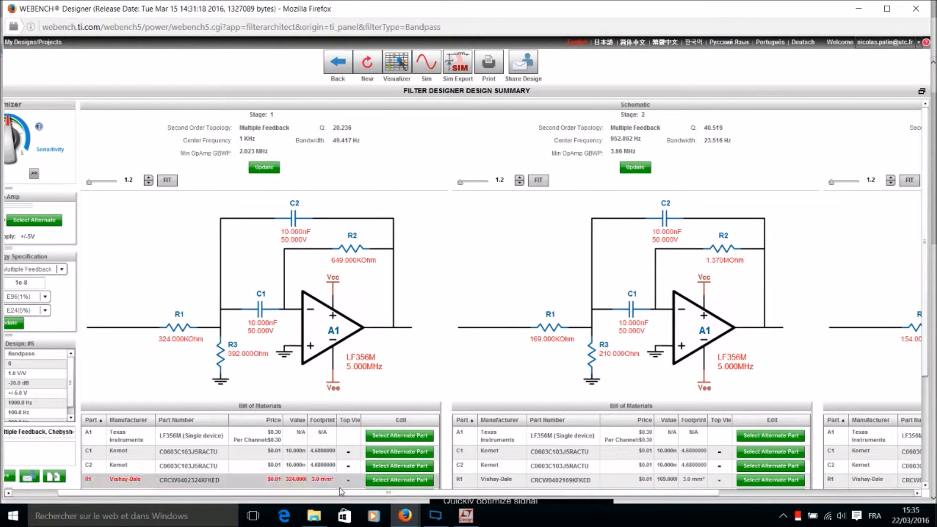
drag(340, 496, 534, 494)
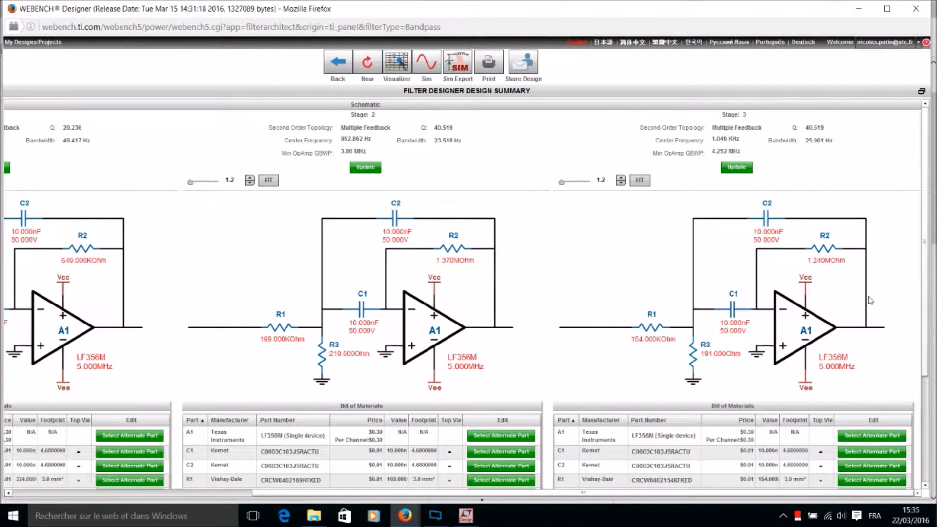
Examine the stage 1 schematic, including the op-amp's Vcc and Vee supply connections and the details of capacitor C2.
drag(355, 494, 179, 506)
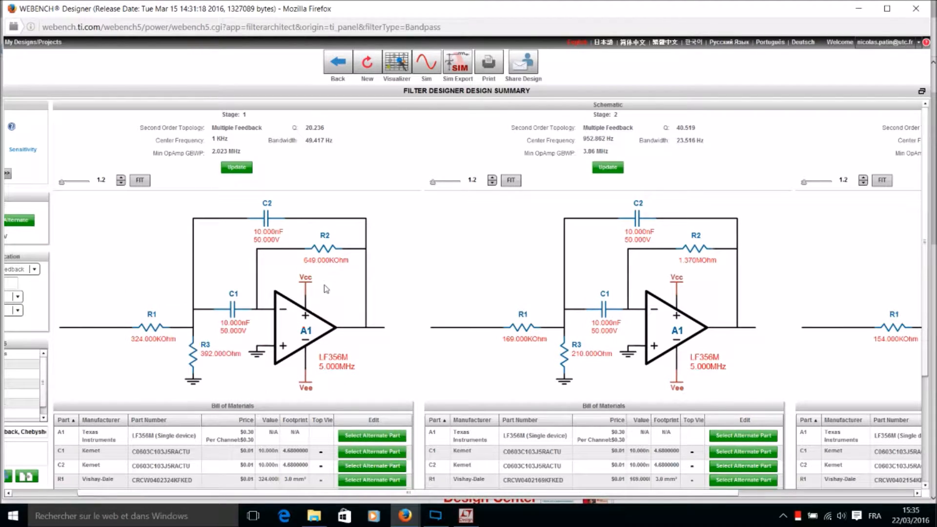
mouse_move(307, 289)
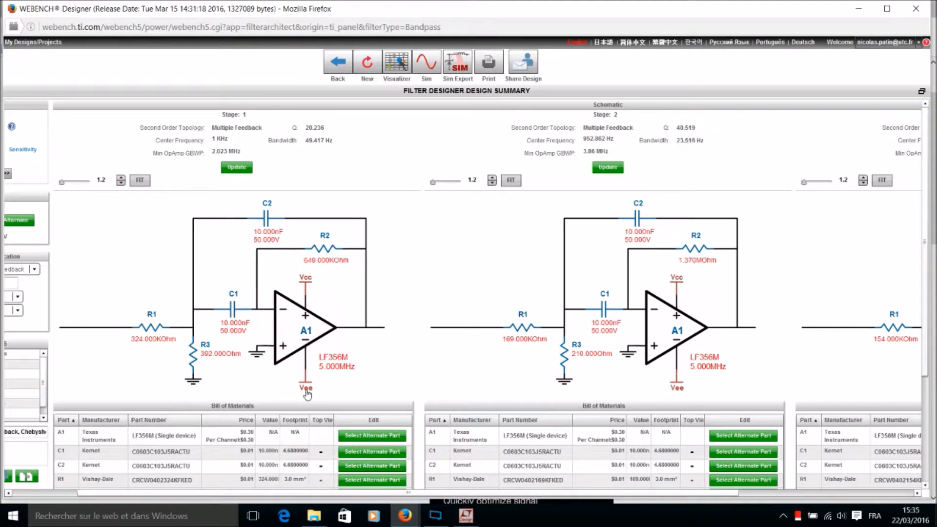
mouse_move(307, 392)
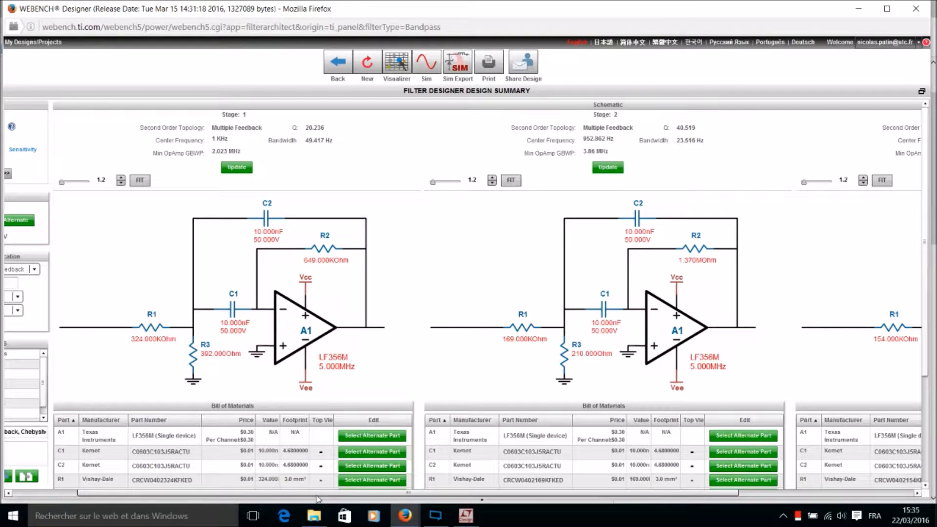
drag(316, 495, 212, 492)
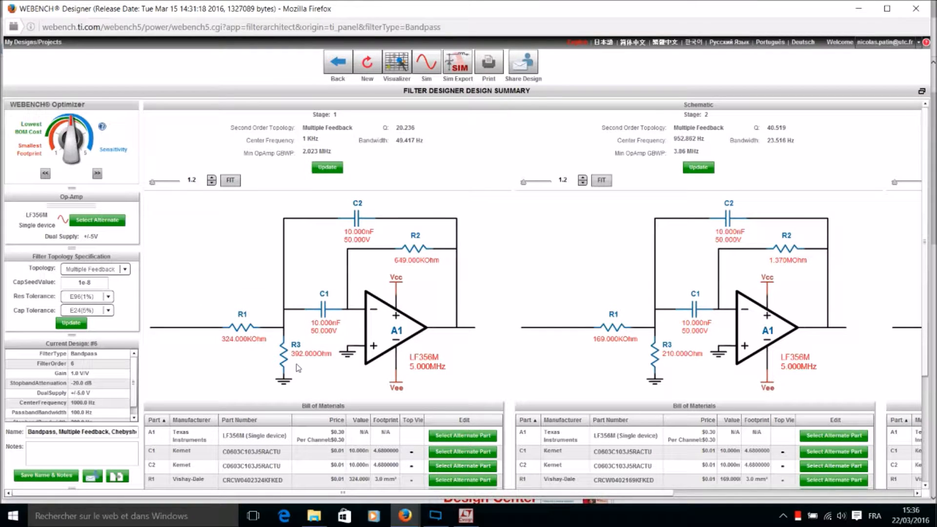
mouse_move(337, 336)
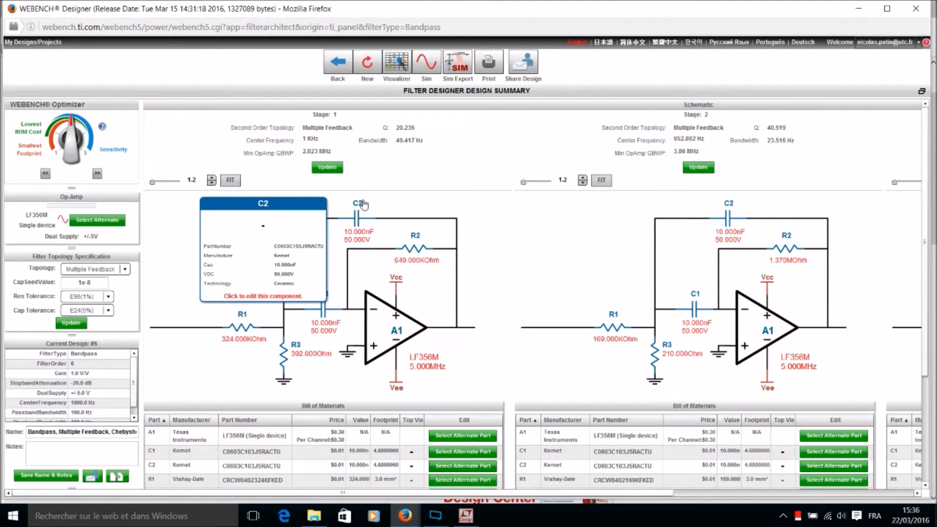
mouse_move(346, 244)
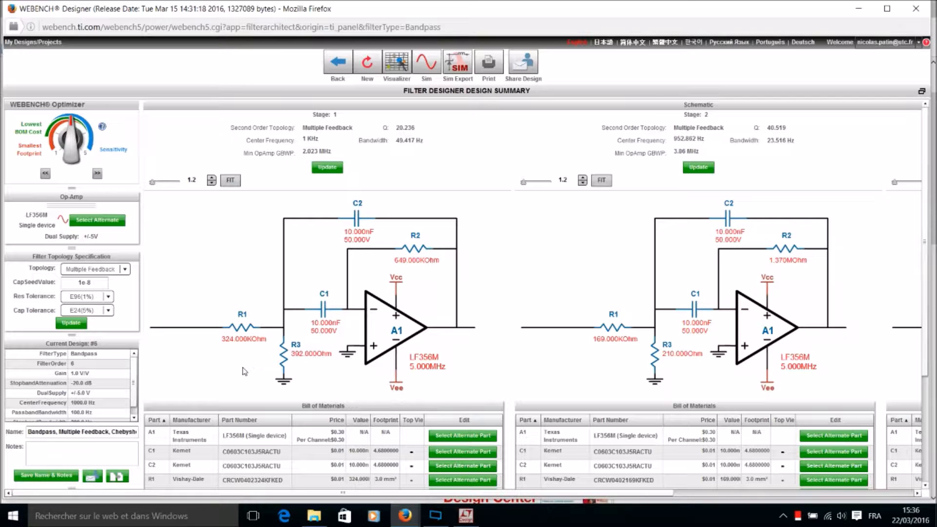
Examine the full component properties of resistor R1 in stage 1, including its tolerance, price and technology, and close them.
mouse_move(245, 329)
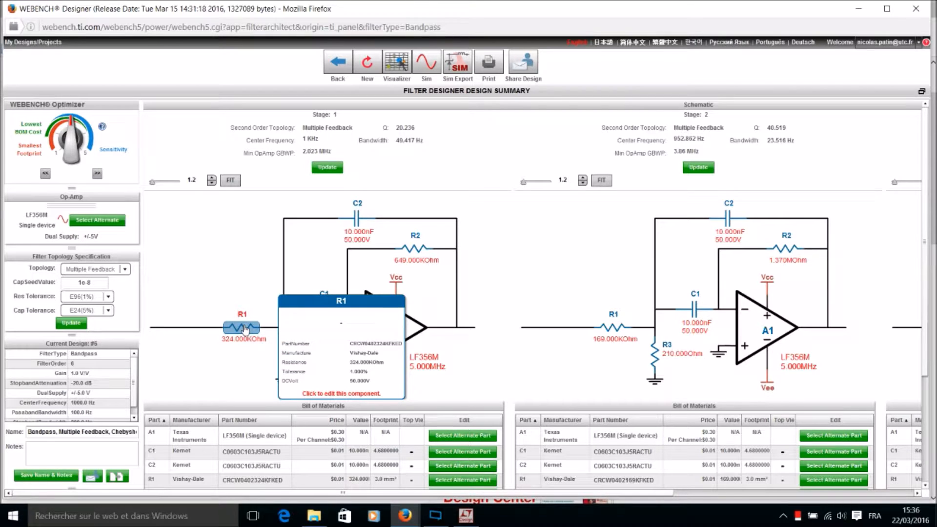
click(245, 331)
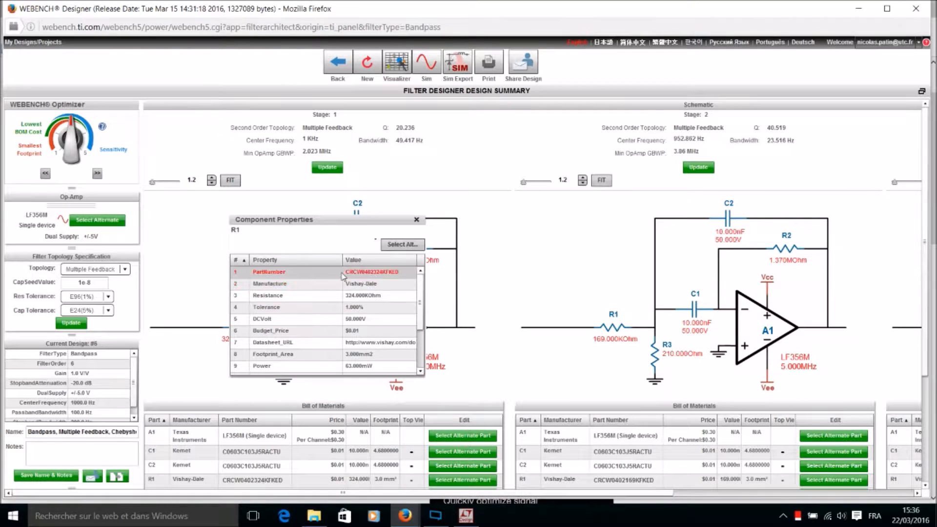
drag(420, 297, 418, 274)
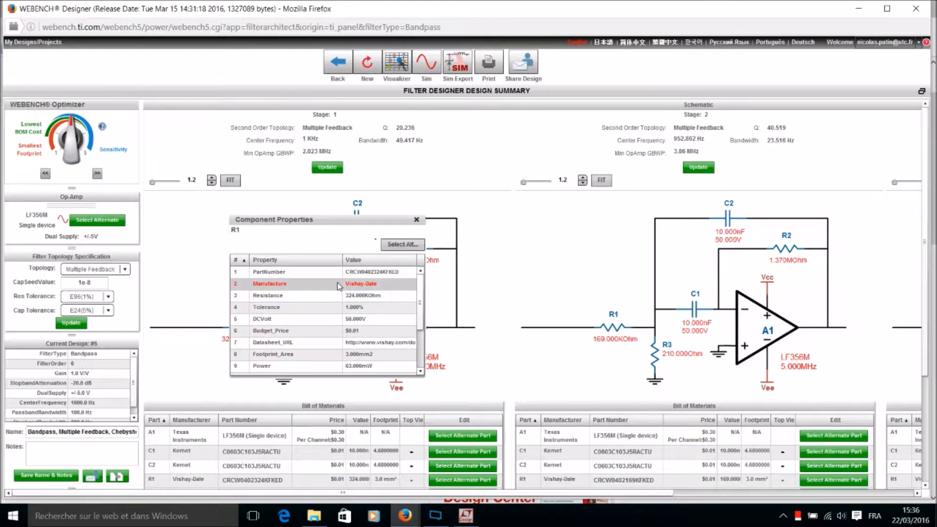
click(377, 301)
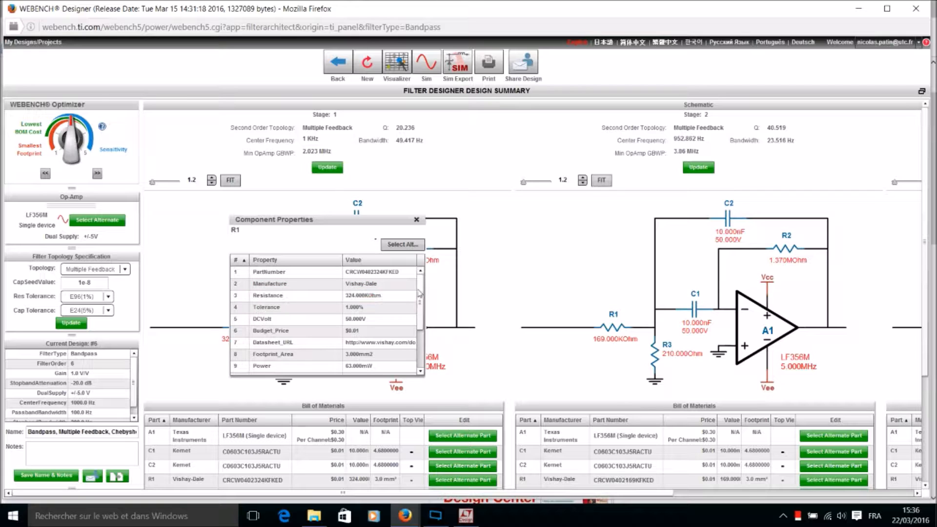
scroll(420, 292, down, 2)
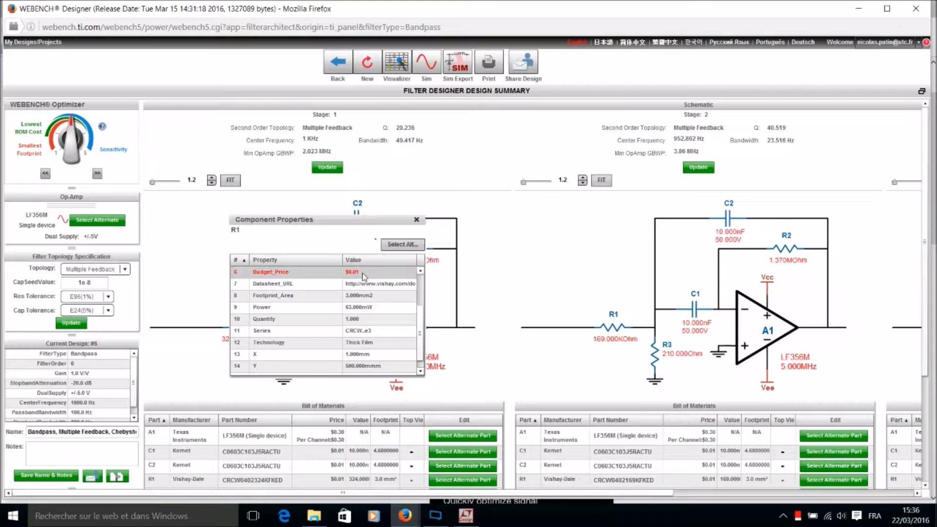
scroll(418, 293, up, 2)
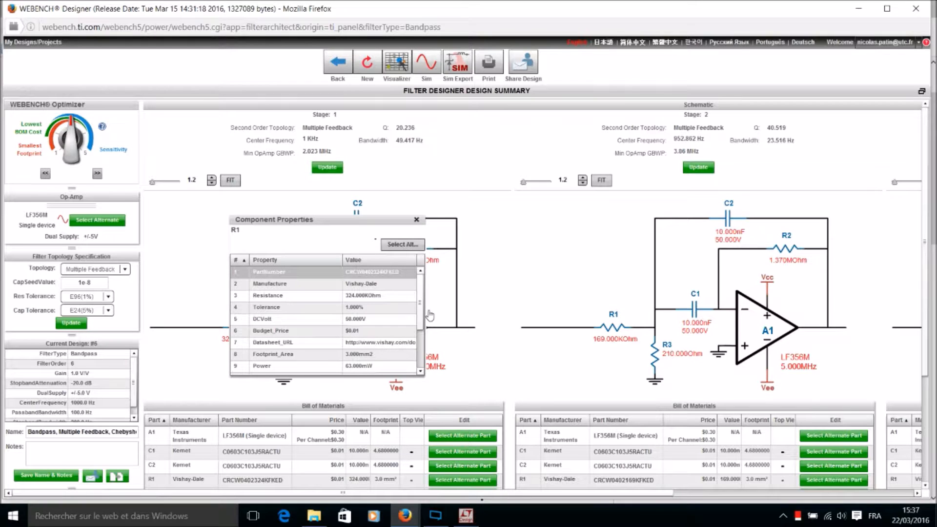
scroll(424, 332, down, 2)
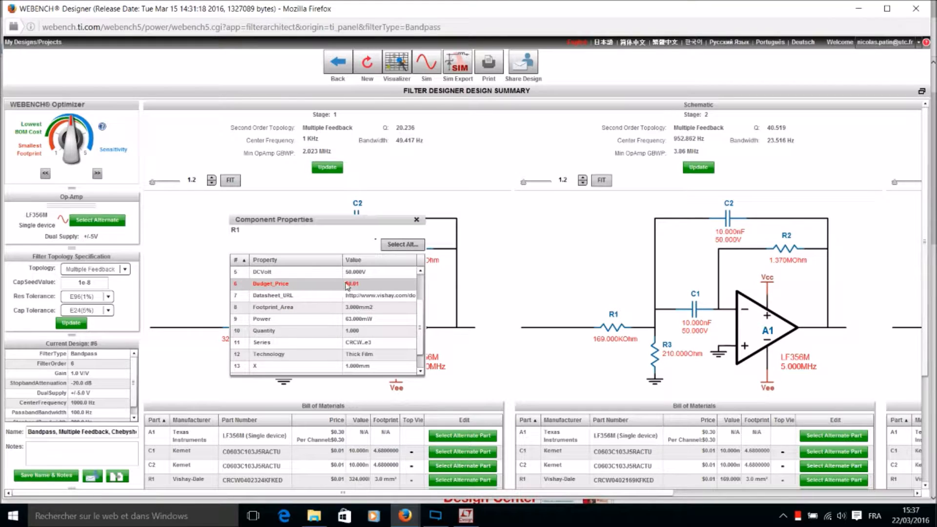
click(194, 289)
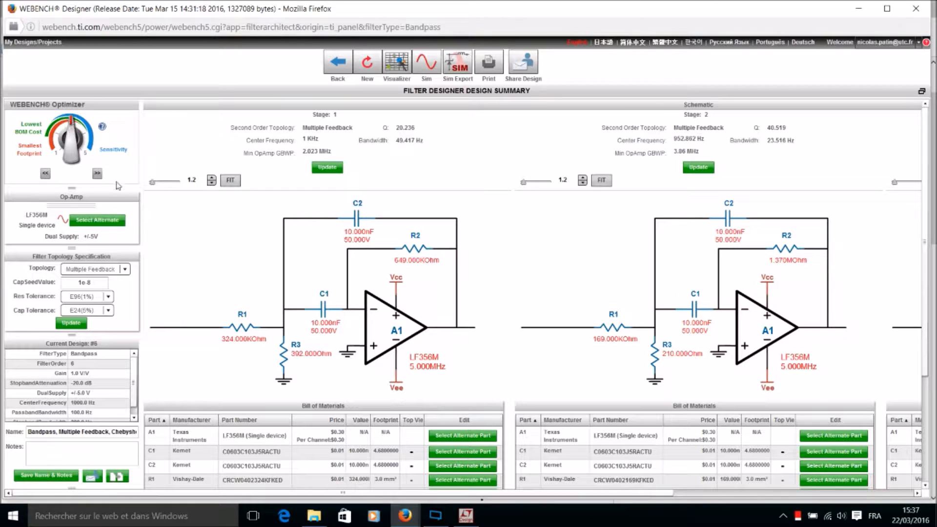
Try the optimizer dial at setting 5, which favours low sensitivity.
click(97, 171)
click(98, 171)
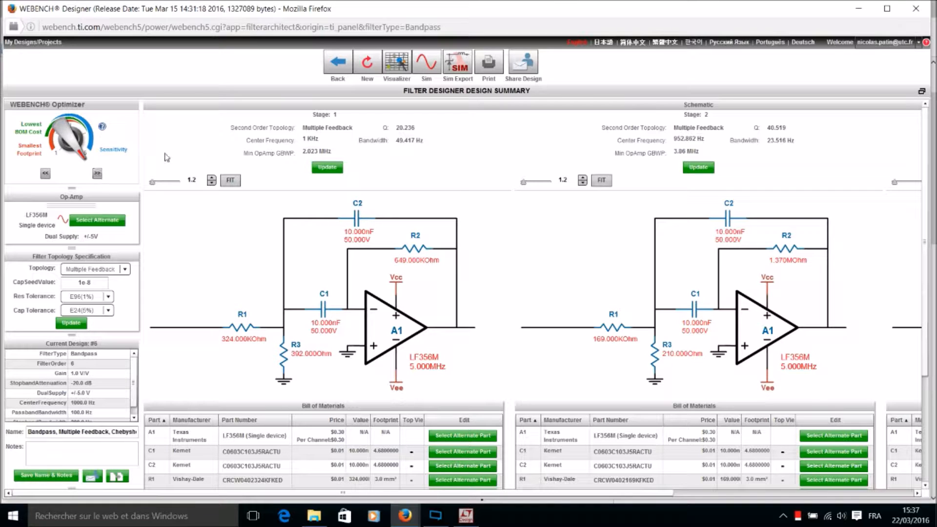
click(94, 153)
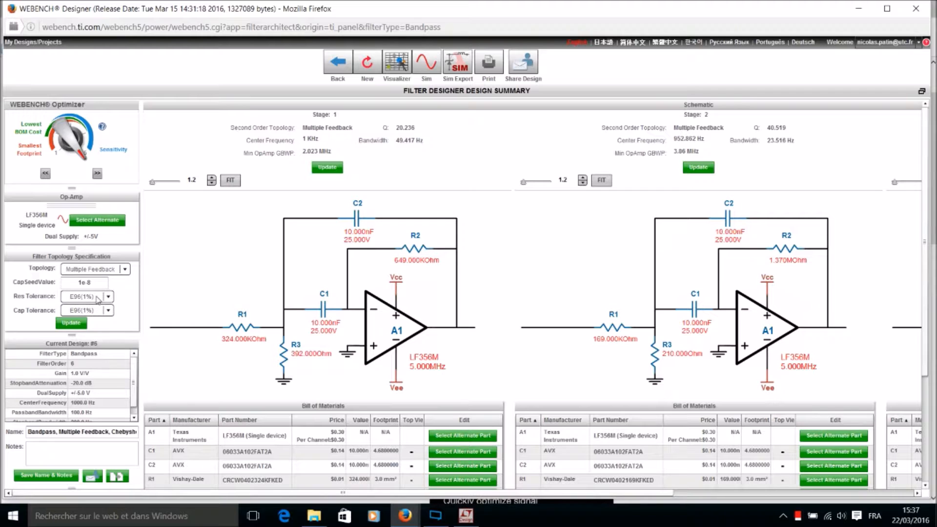
Run the optimizer for smallest footprint at setting 1, and return the dial to its middle setting.
click(68, 168)
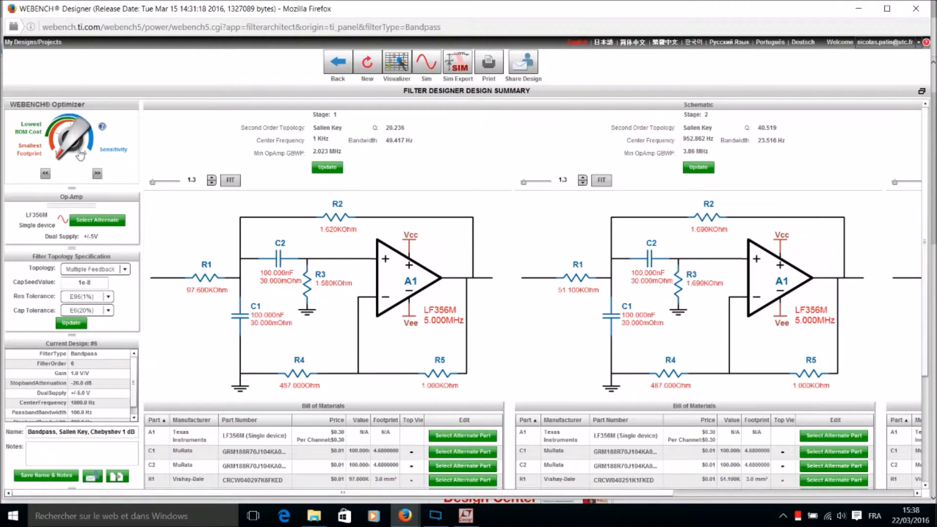
drag(58, 155, 66, 112)
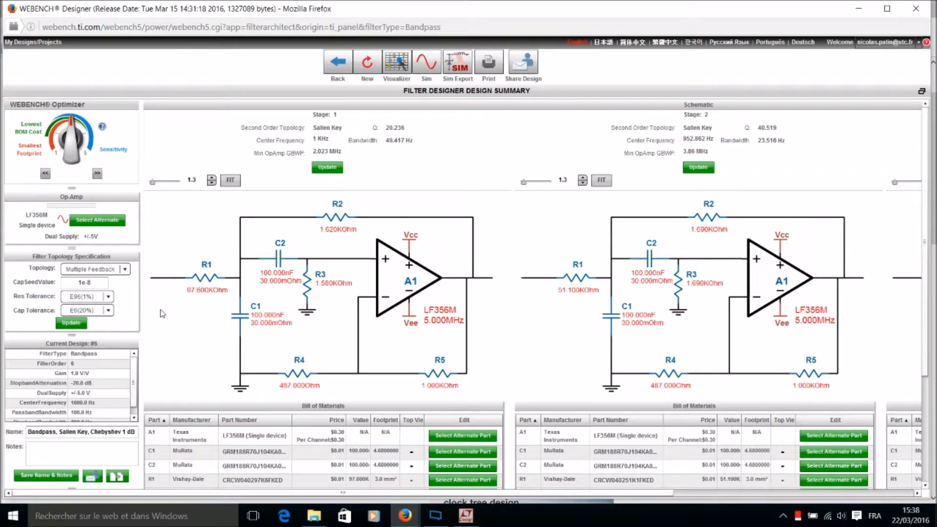
Try the optimizer dial at the lowest BOM cost setting, and return it to the middle setting.
drag(72, 125, 37, 127)
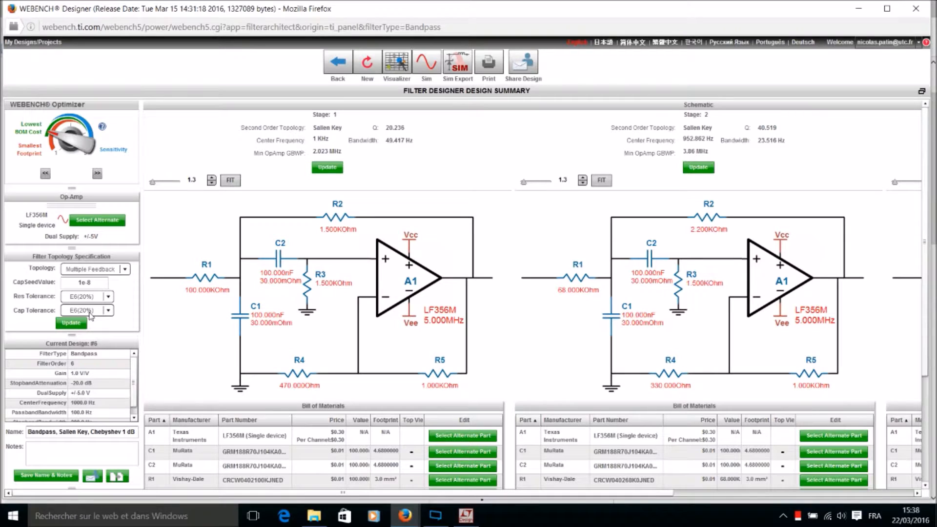
drag(130, 151, 106, 150)
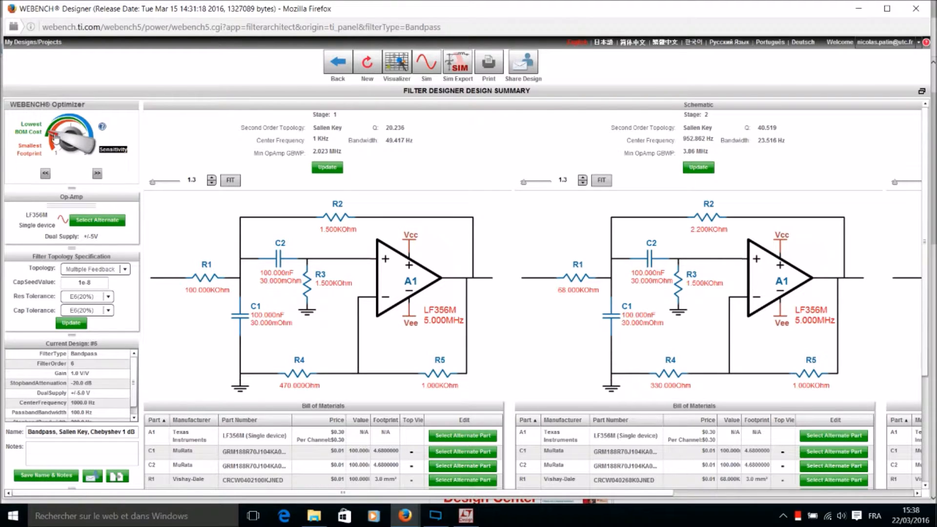
drag(55, 137, 77, 117)
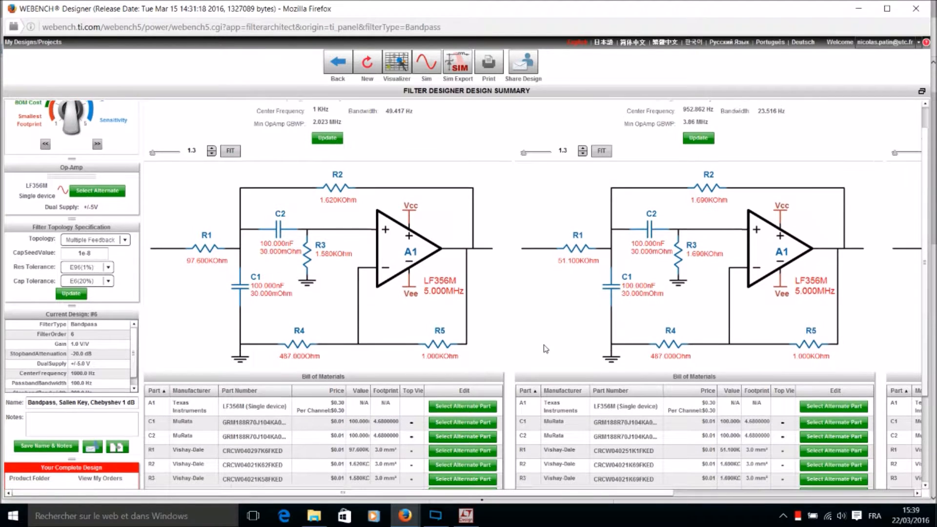
Open the manufacturer page of the Murata capacitor in the stage 1 bill of materials and copy its part number GRM188R70J104KA01D.
scroll(539, 337, down, 3)
scroll(537, 337, down, 1)
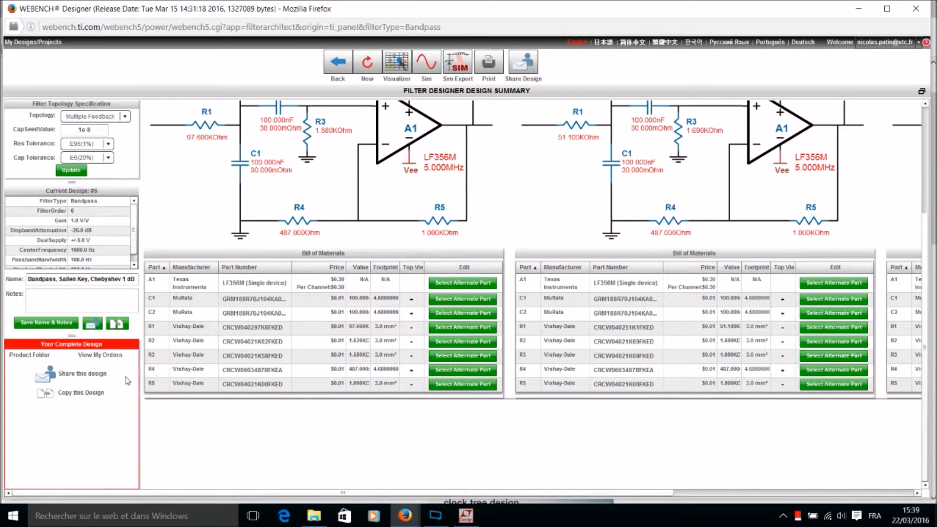
scroll(195, 447, up, 4)
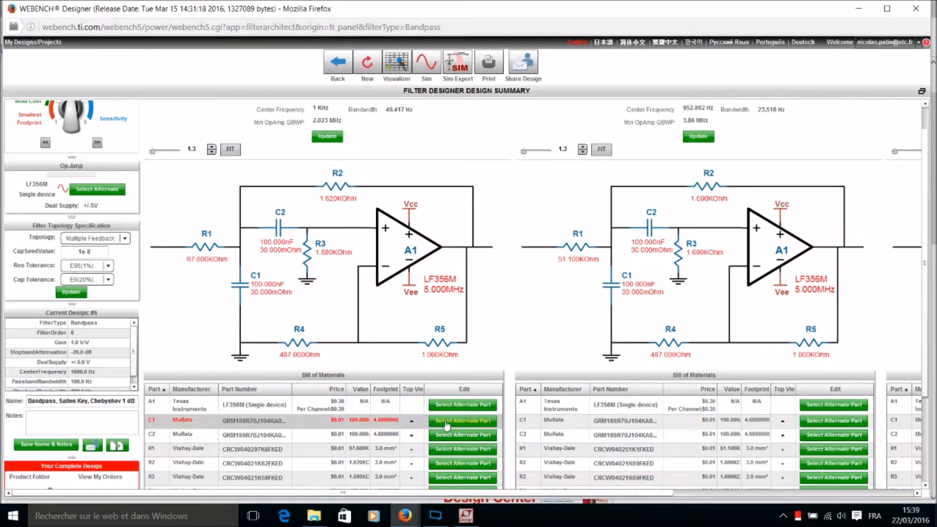
click(272, 429)
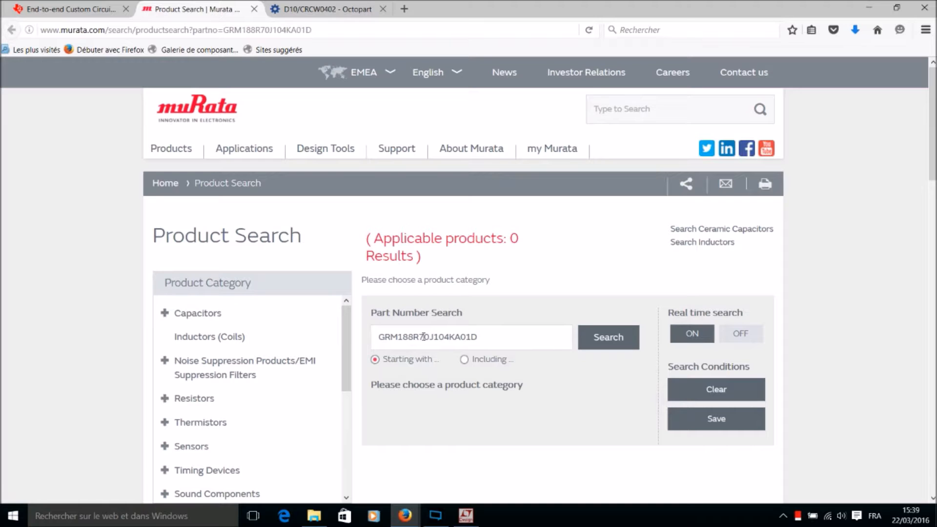
double_click(423, 337)
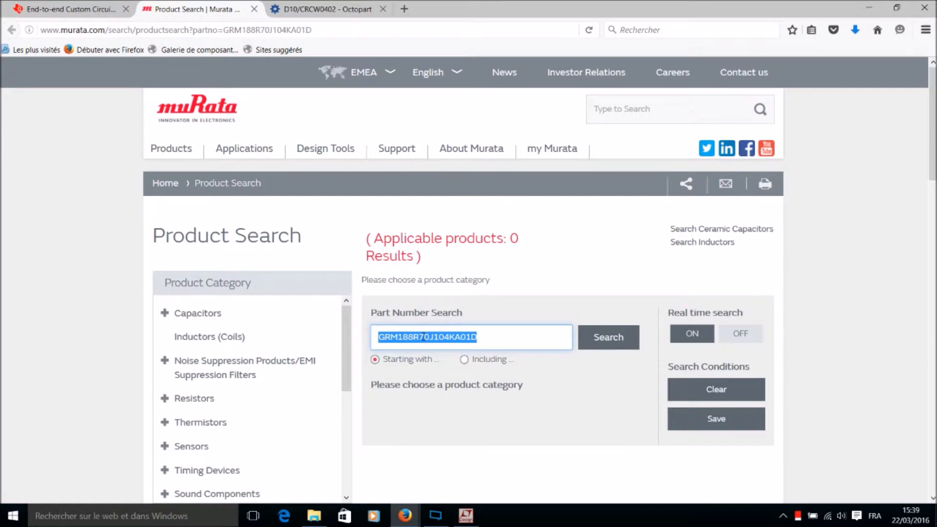
right_click(423, 337)
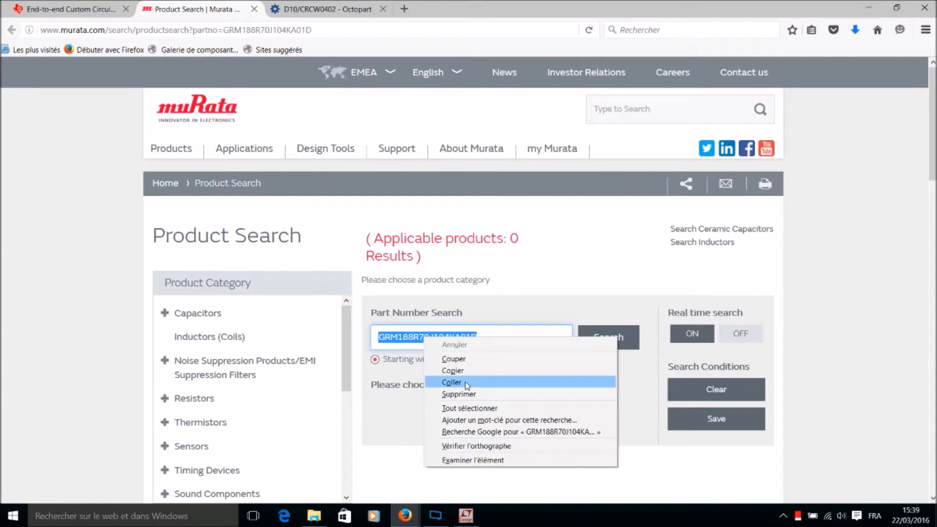
click(459, 370)
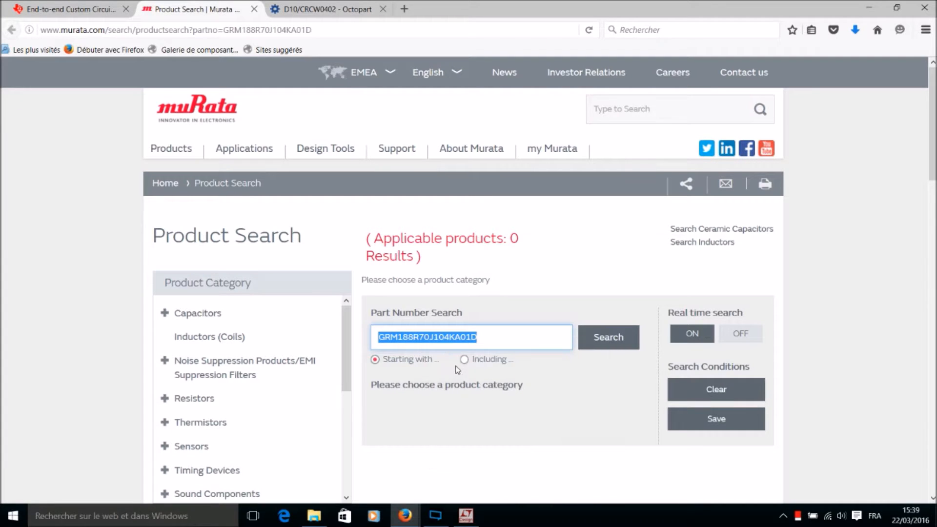
Switch to Octopart and search for the copied part number GRM188R70J104KA01D in place of D10/CRCW0402.
click(311, 8)
scroll(245, 172, up, 20)
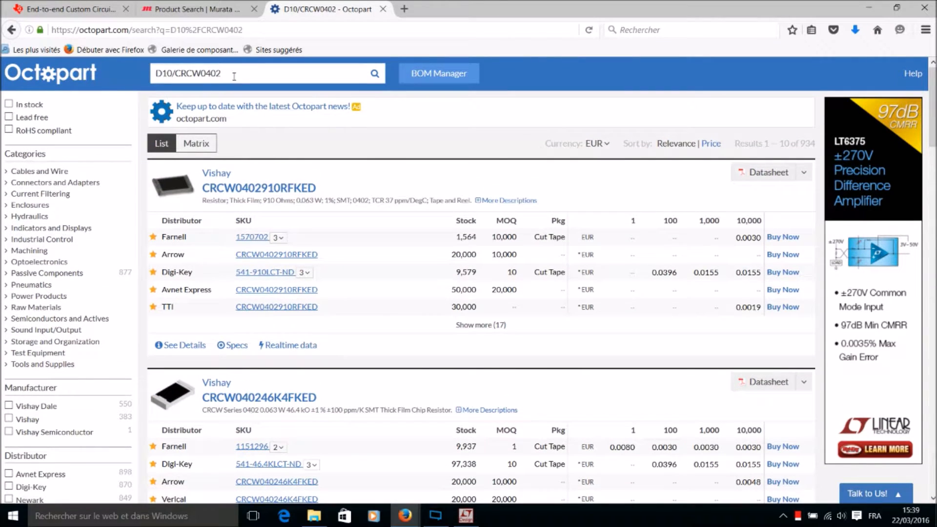
drag(234, 74, 146, 75)
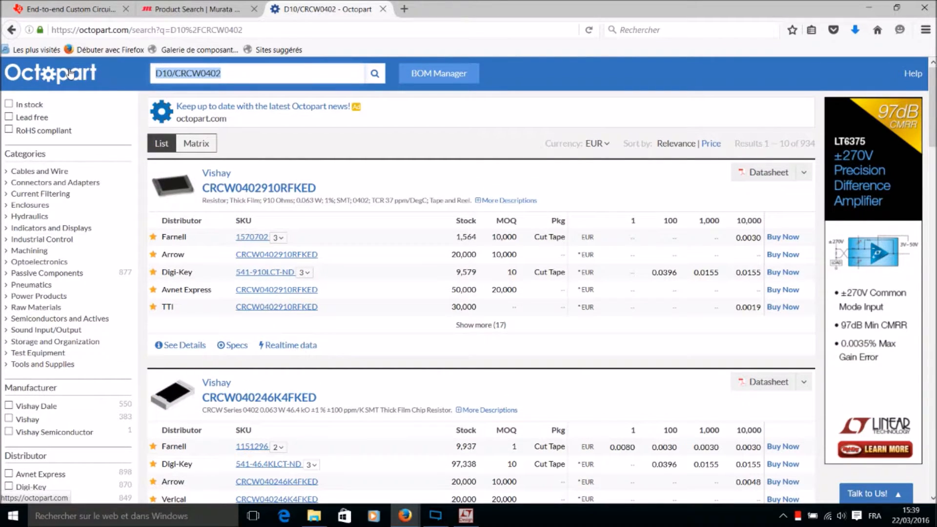
key(ctrl+v)
key(Return)
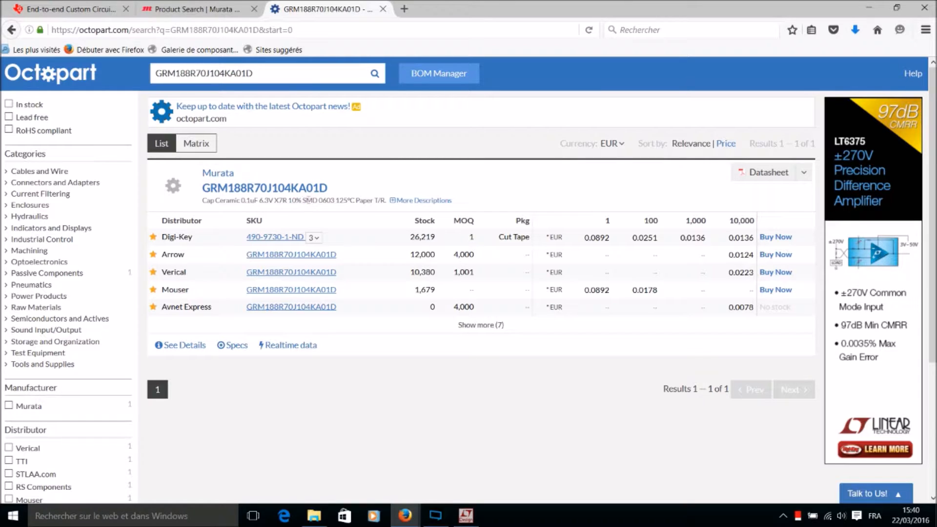
Examine the capacitor's package description and compare distributor prices per quantity, highlighting the Digi-Key offer.
drag(303, 200, 322, 201)
click(337, 199)
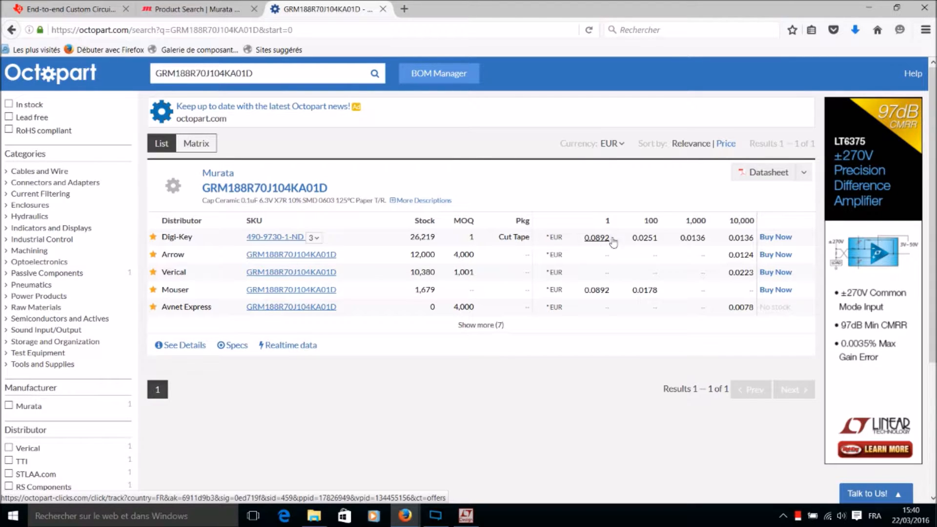
mouse_move(635, 242)
mouse_move(550, 237)
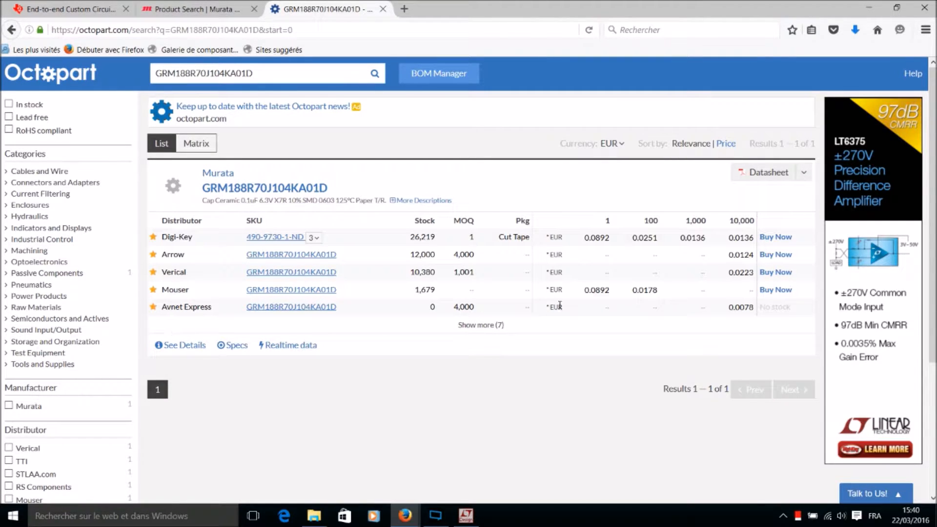
mouse_move(577, 297)
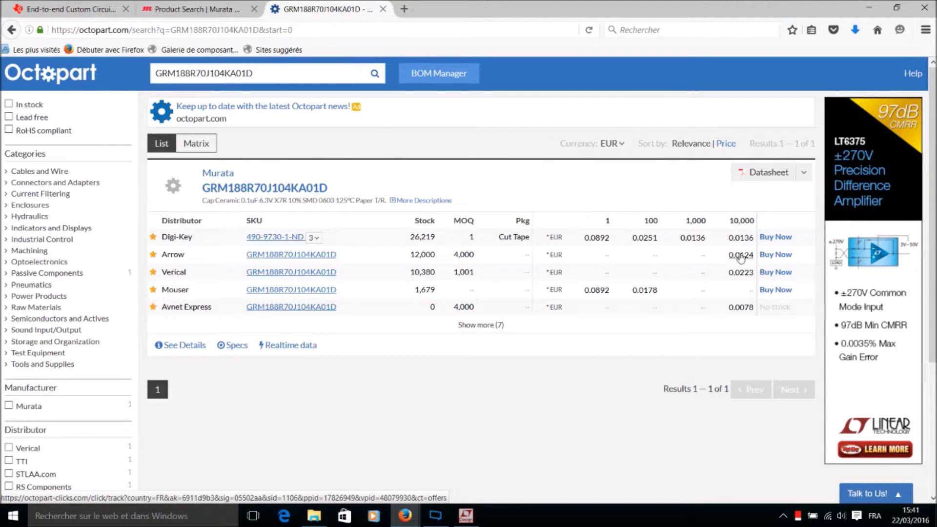
mouse_move(746, 264)
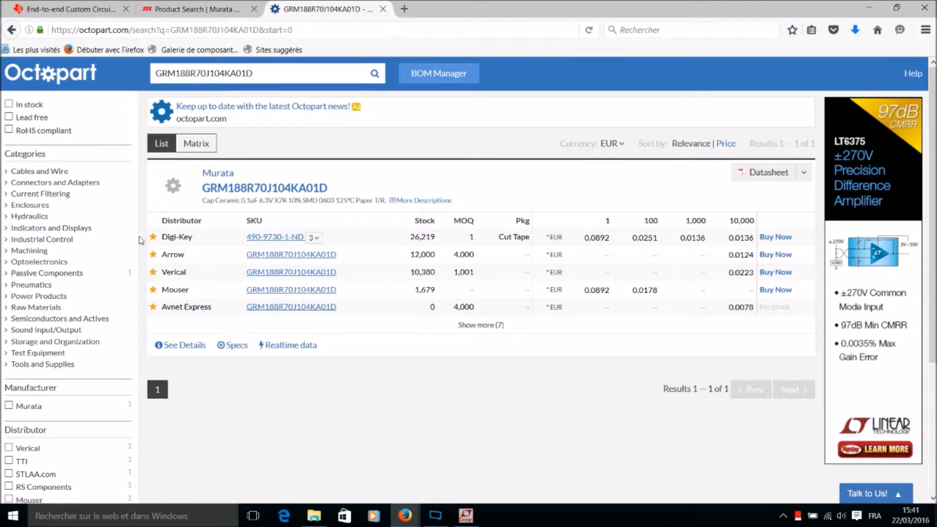
drag(157, 239, 808, 238)
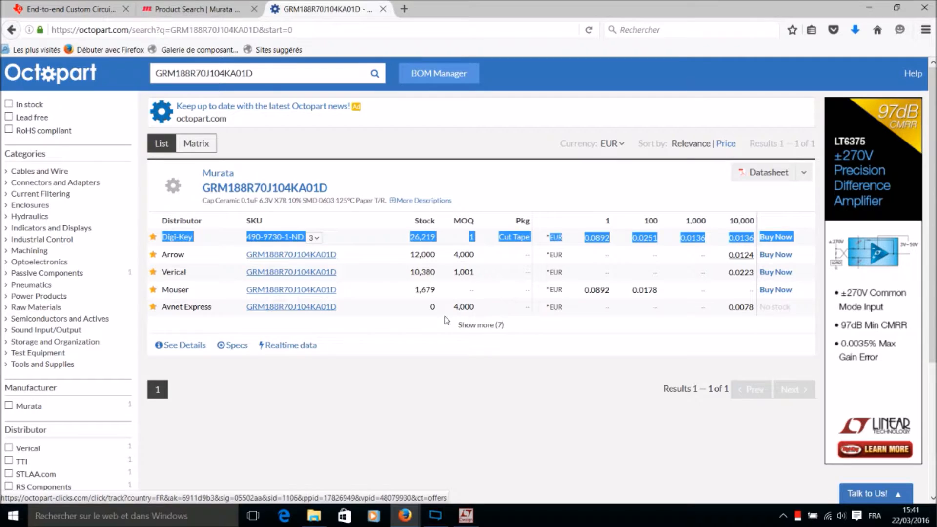
Highlight the Mouser offer for the capacitor, and switch back to the filter design summary in WEBENCH Designer.
drag(159, 290, 816, 287)
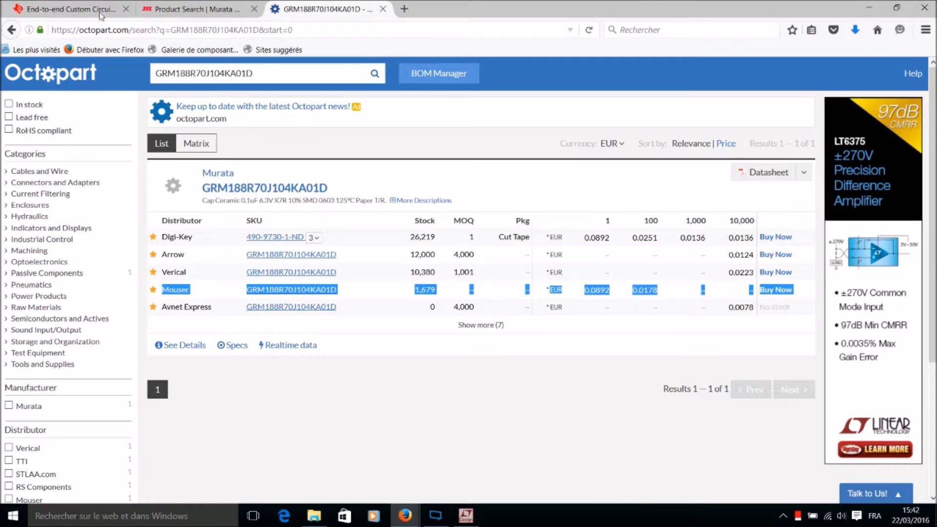
click(55, 11)
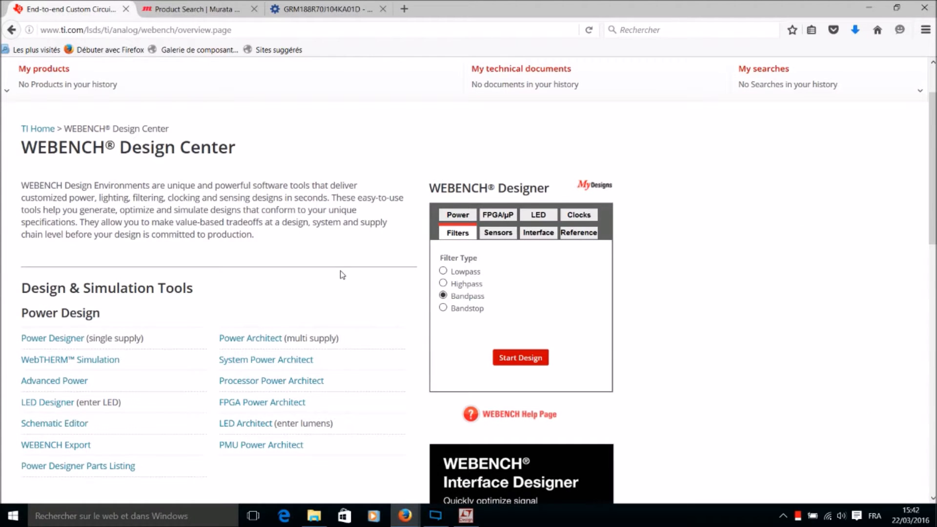
click(896, 8)
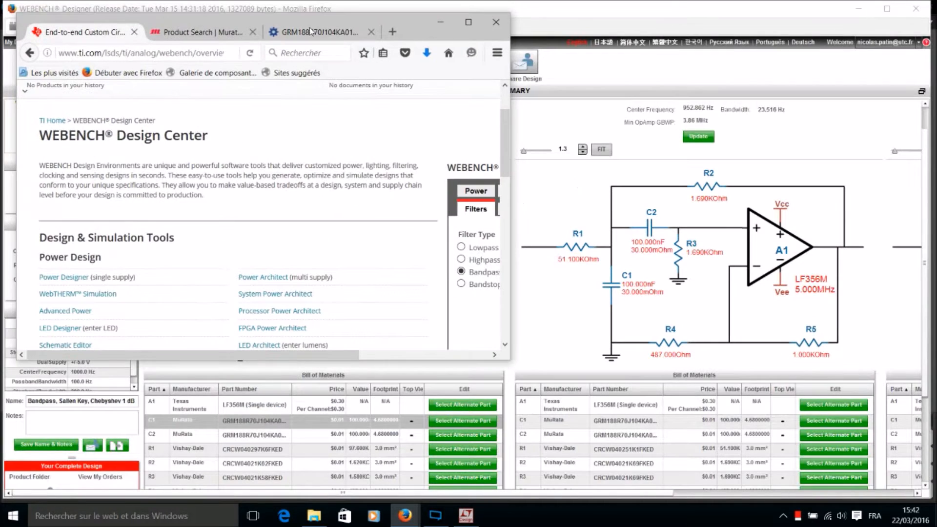
drag(401, 22, 817, 283)
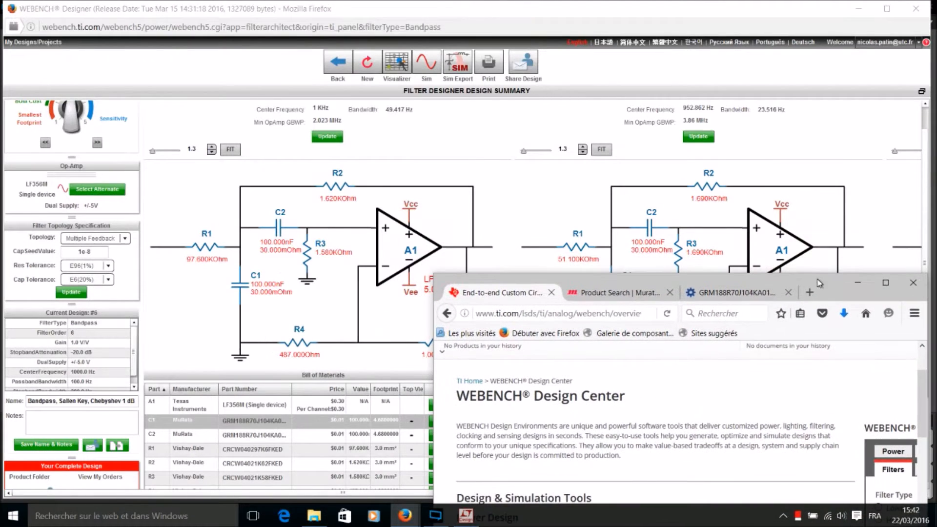
click(505, 202)
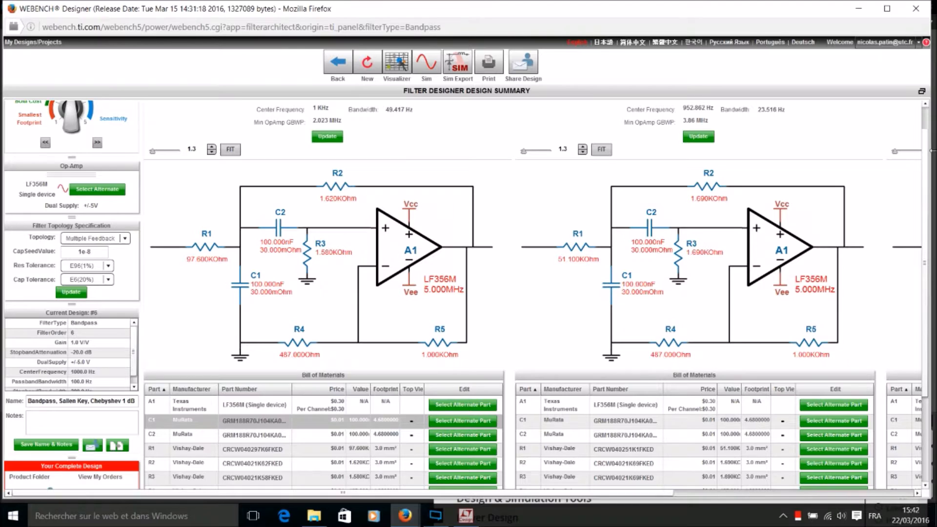
Run the closed loop frequency response simulation of the bandpass filter with its real components.
drag(925, 158, 935, 109)
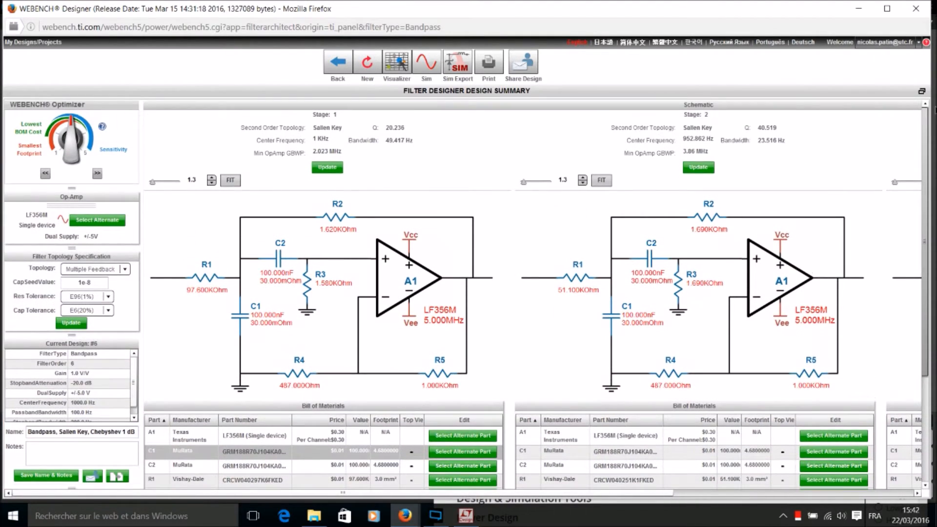
click(423, 66)
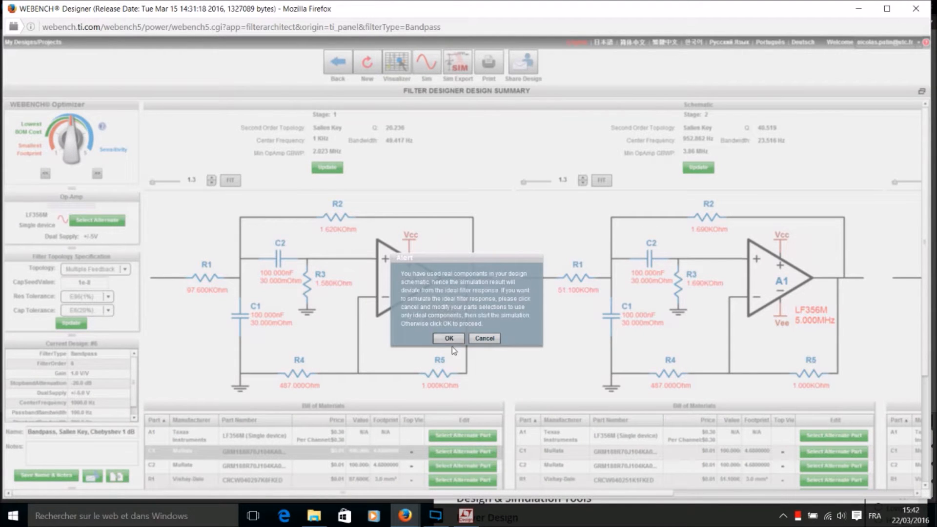
click(454, 341)
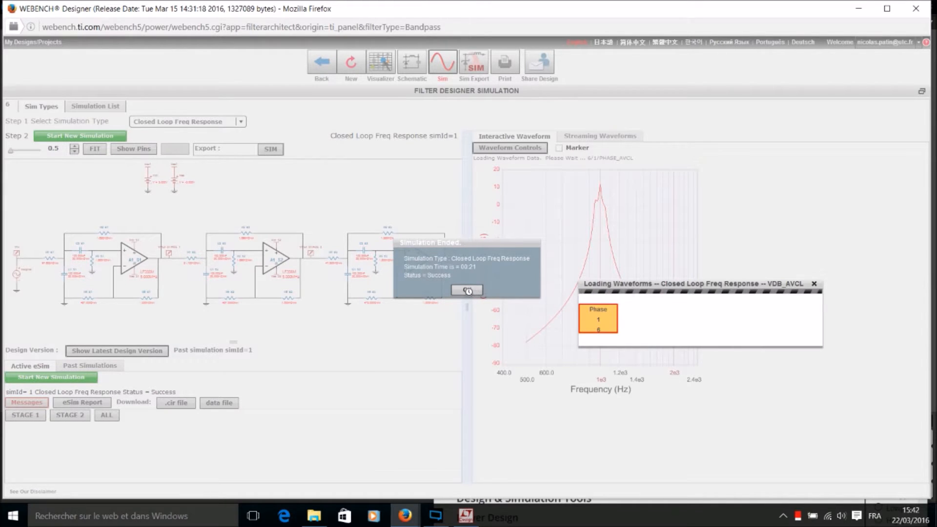
click(467, 290)
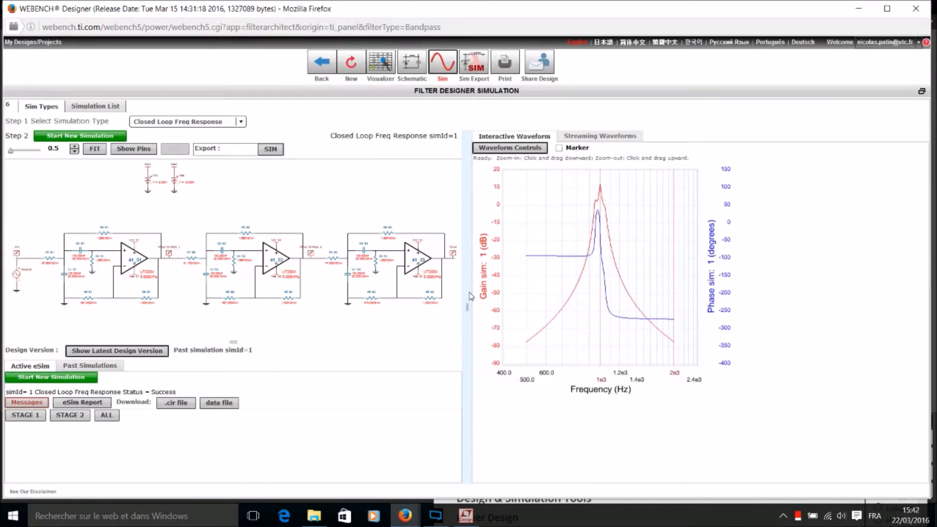
Switch to FilterCAD and close the Filter1 design without saving its changes.
click(466, 518)
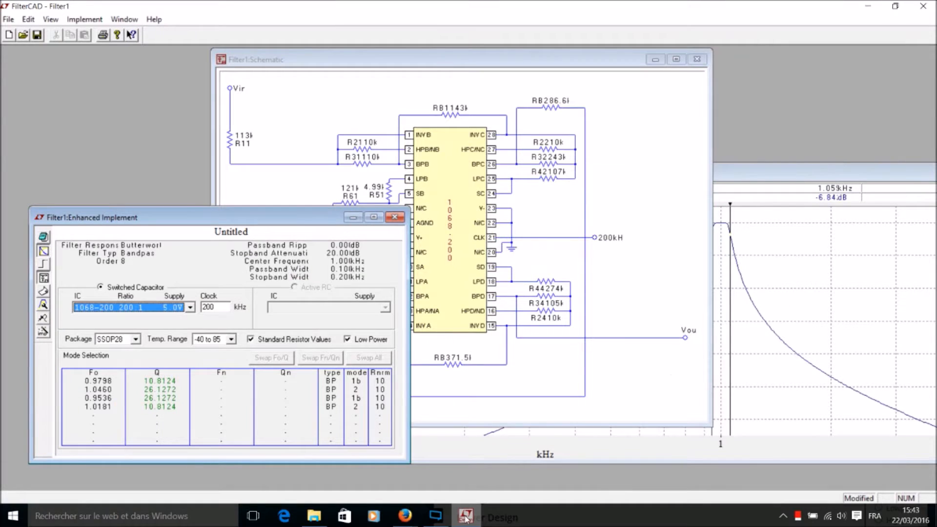
click(395, 217)
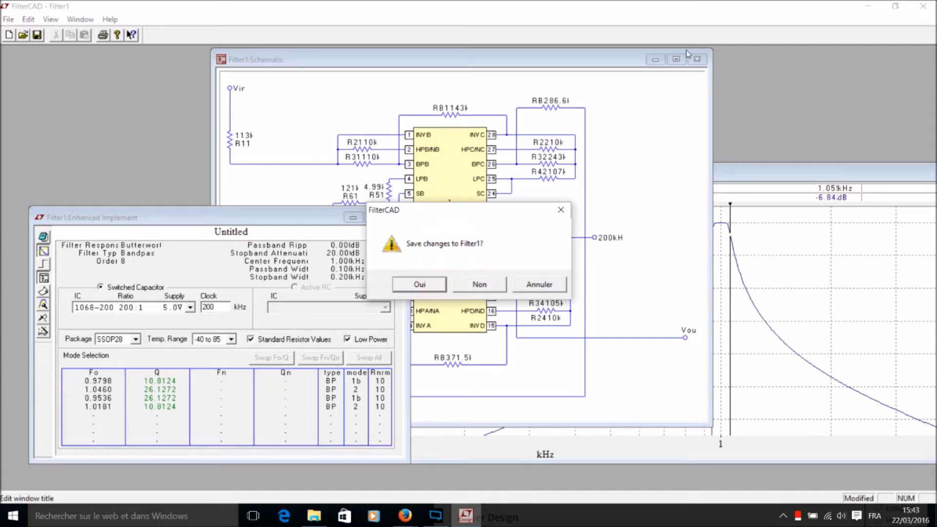
click(469, 282)
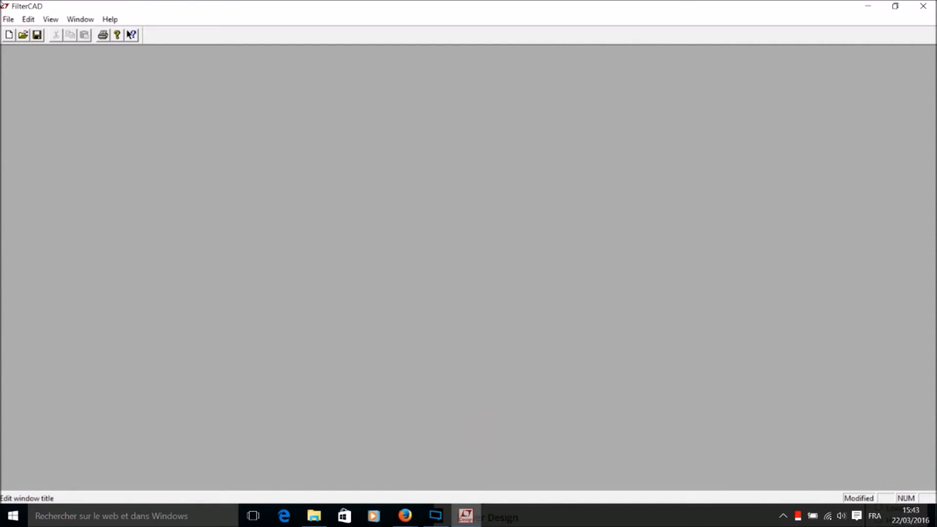
click(5, 20)
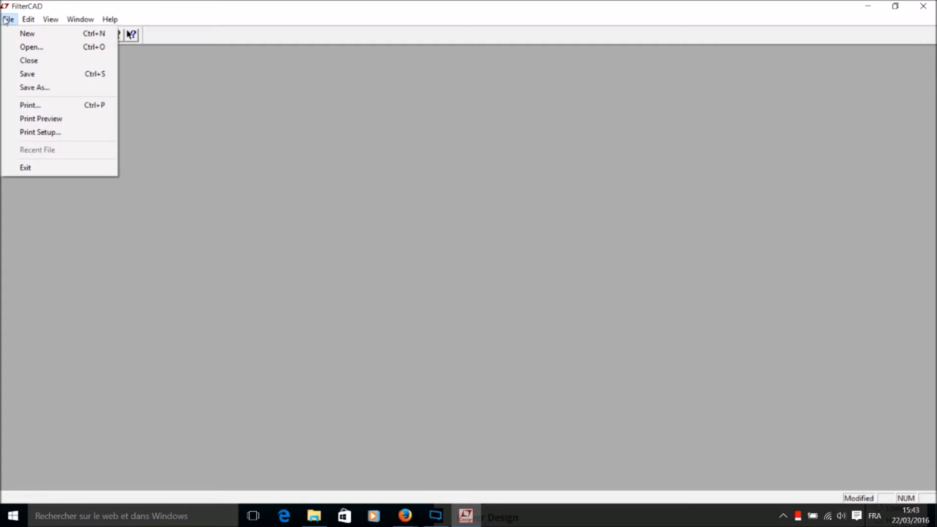
click(382, 252)
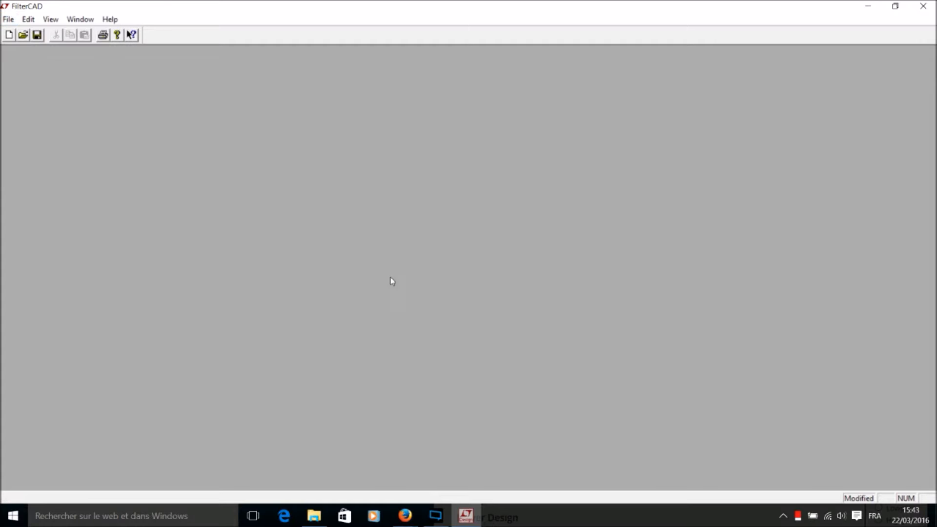
Switch to the maximized Firefox window, search Google for "linear technology" in a new tab, and open the company's home page.
mouse_move(405, 515)
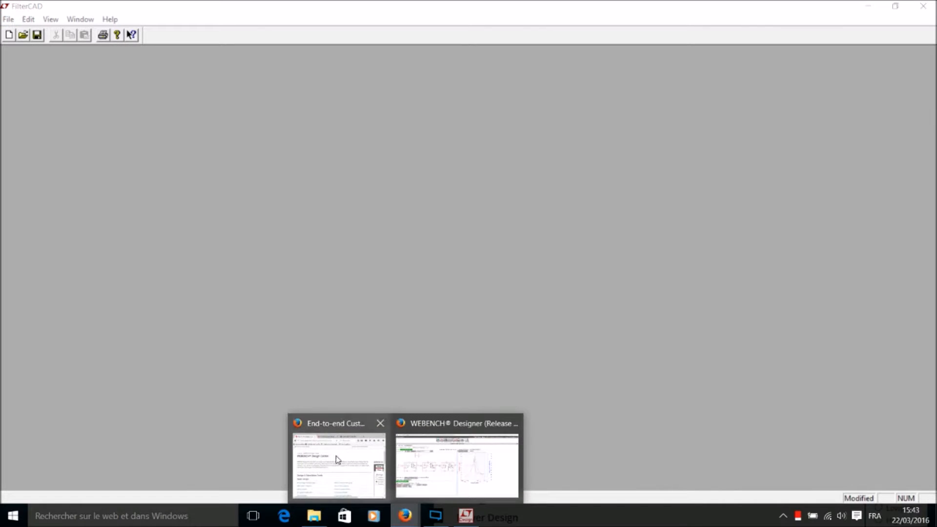
click(350, 467)
drag(602, 277, 239, 38)
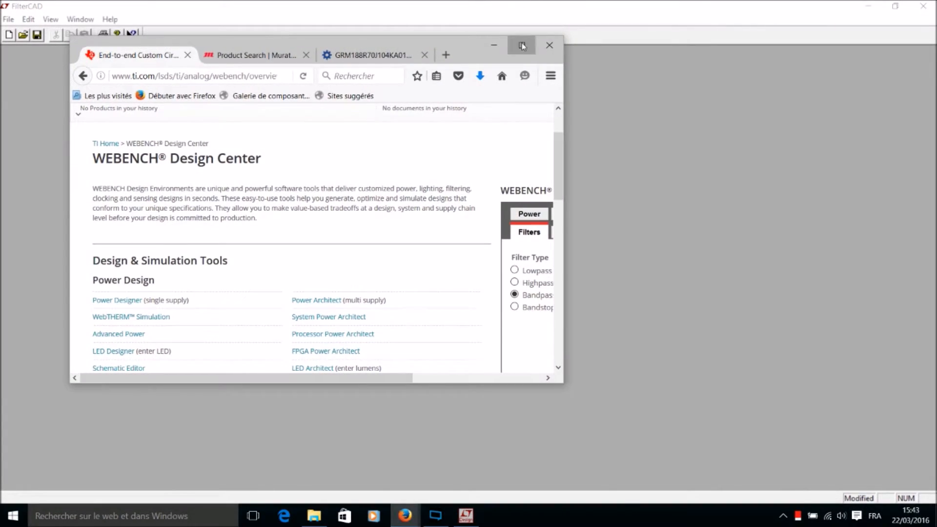
click(522, 46)
click(407, 13)
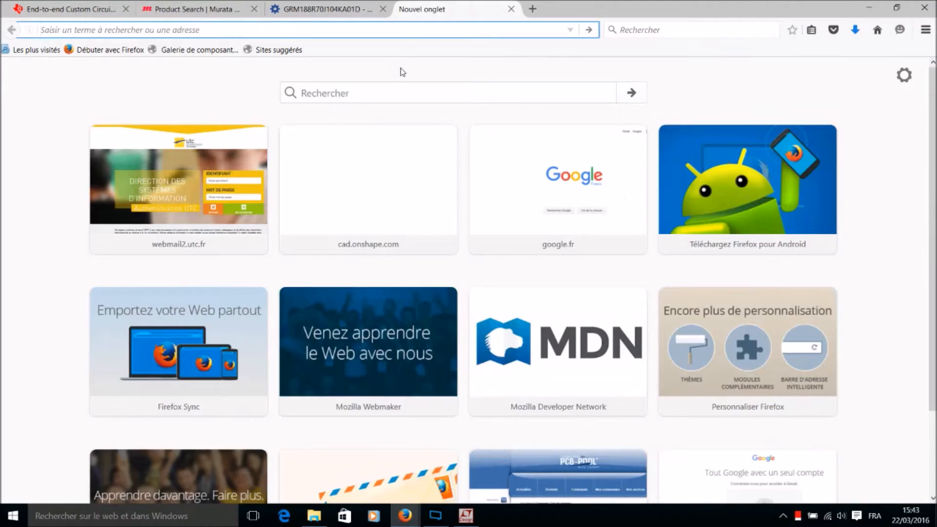
click(504, 173)
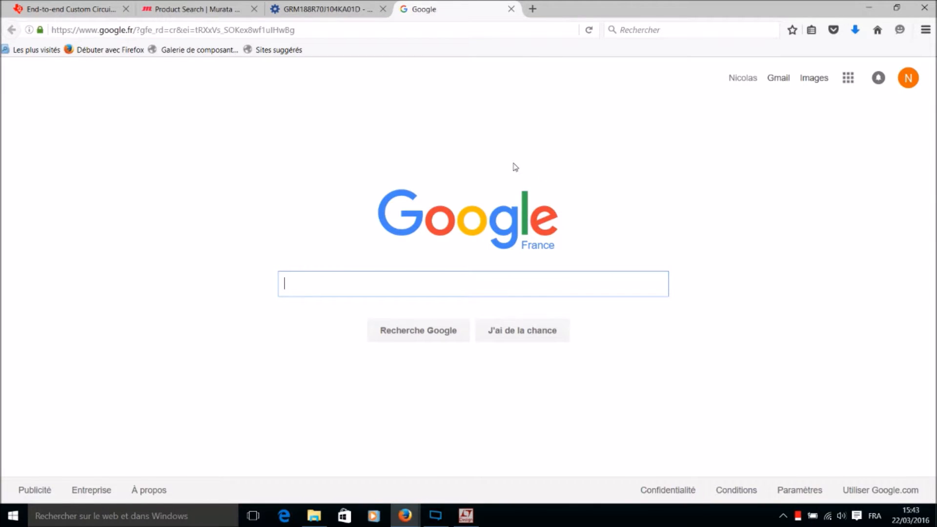
text(linear technology)
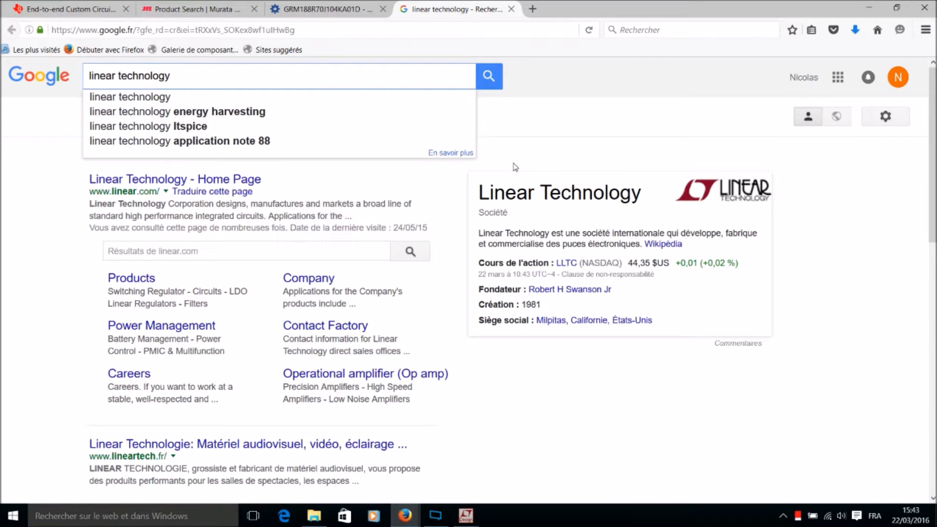
key(Return)
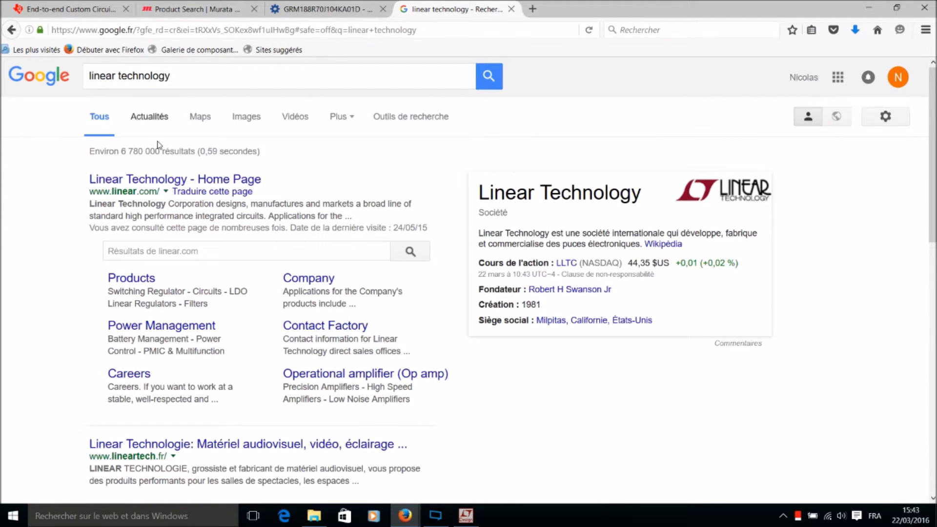
click(157, 181)
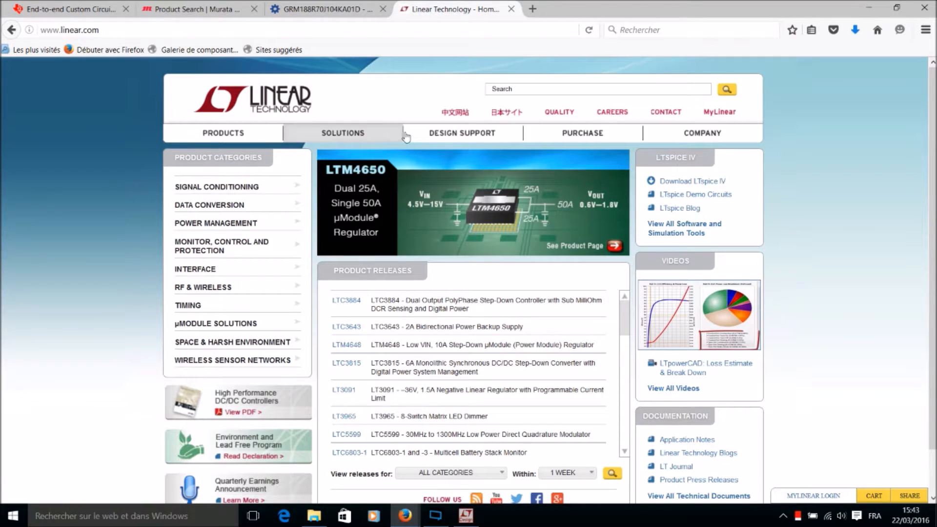
Open the Design Simulation page from Linear Technology's design support section.
click(432, 134)
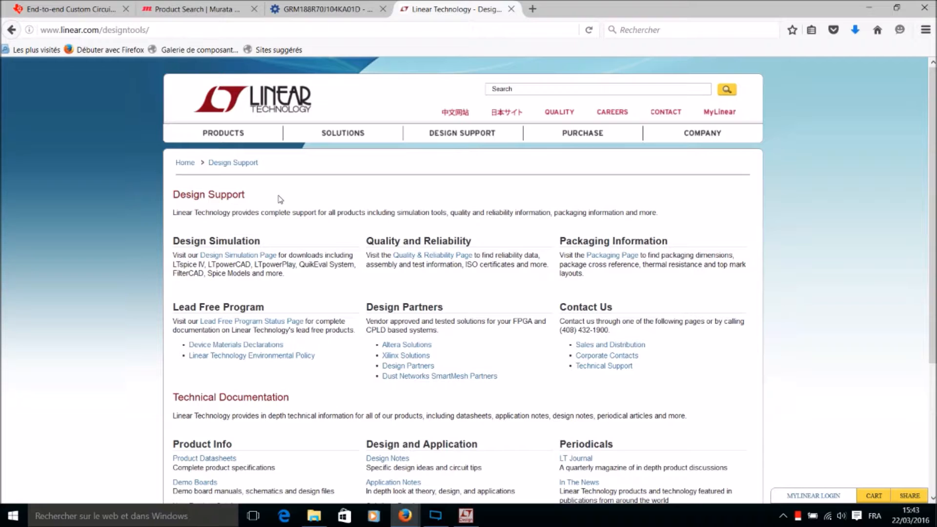
scroll(280, 199, down, 4)
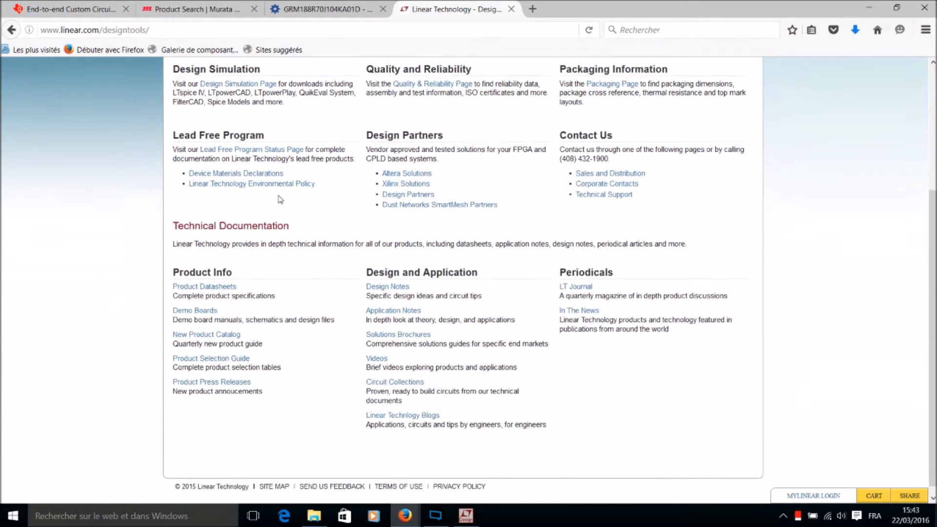
scroll(281, 199, up, 3)
click(231, 210)
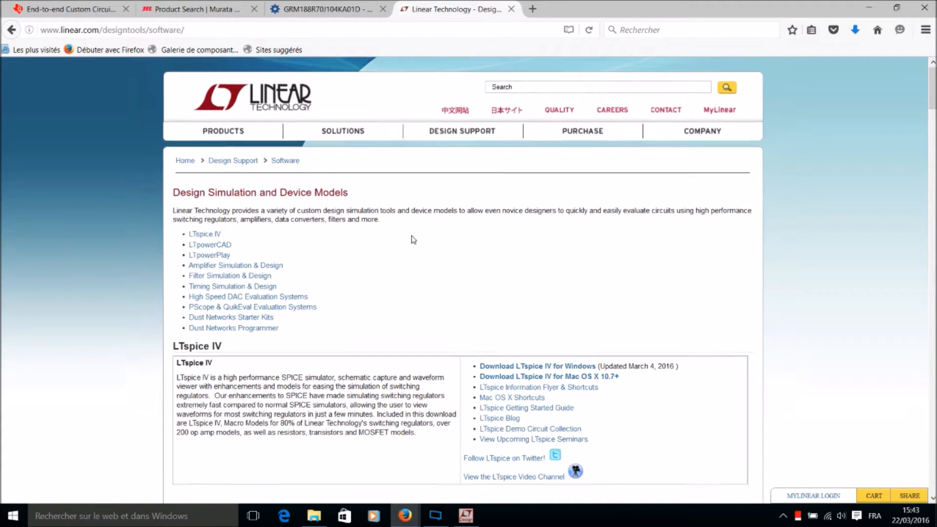
Look through the design simulation tools and device models offered, from LTspice IV and FilterCAD to the Dust Networks kits.
scroll(413, 239, down, 10)
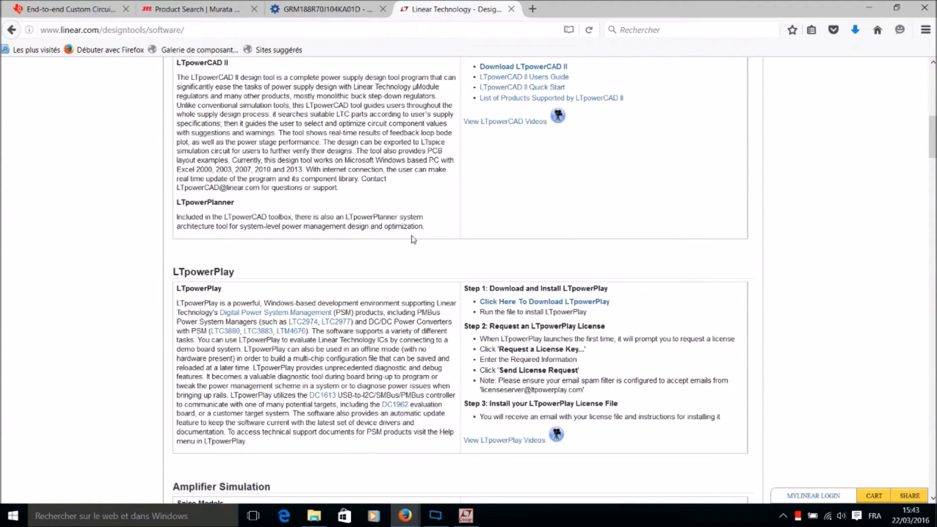
scroll(414, 239, down, 5)
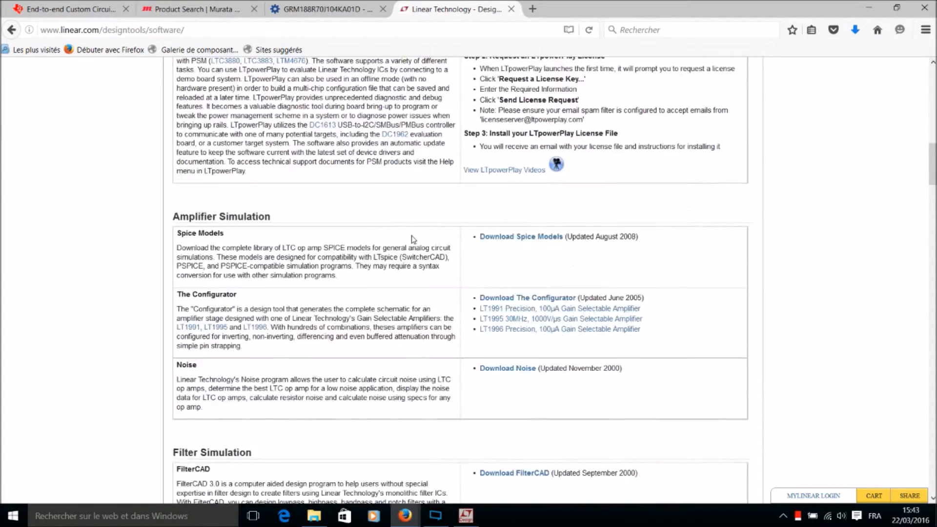
scroll(413, 239, down, 8)
scroll(413, 239, down, 12)
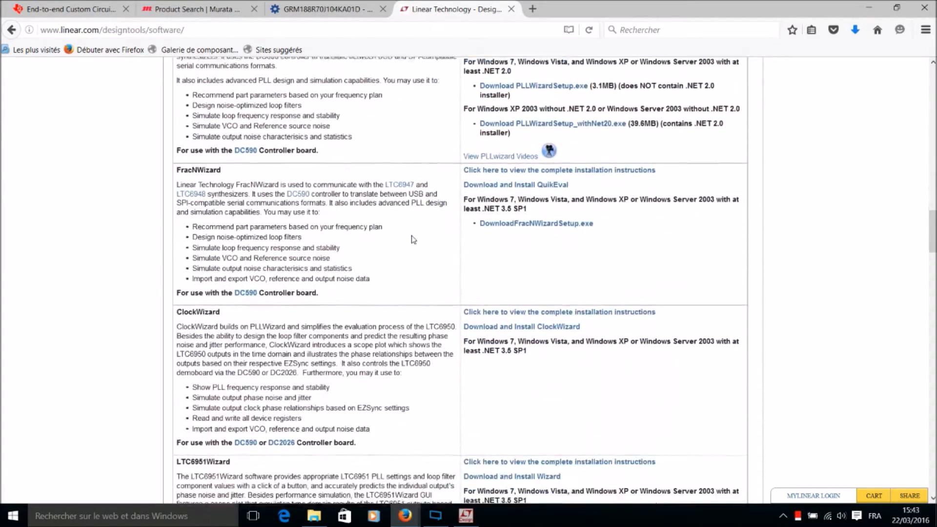
scroll(412, 236, down, 15)
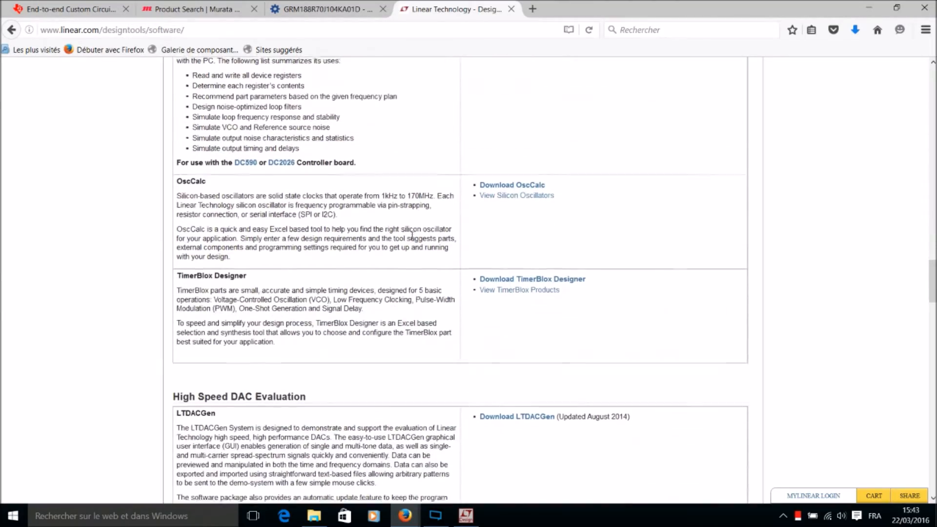
scroll(412, 240, down, 16)
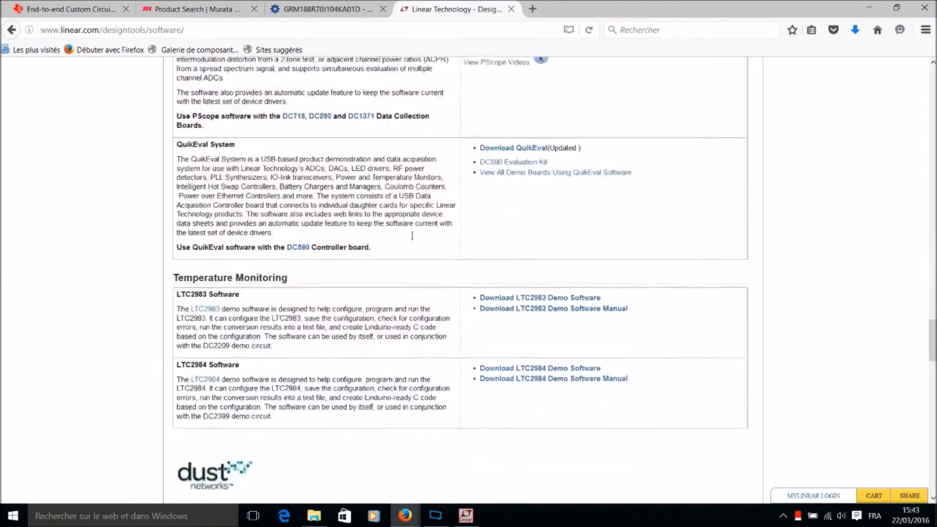
scroll(412, 239, down, 10)
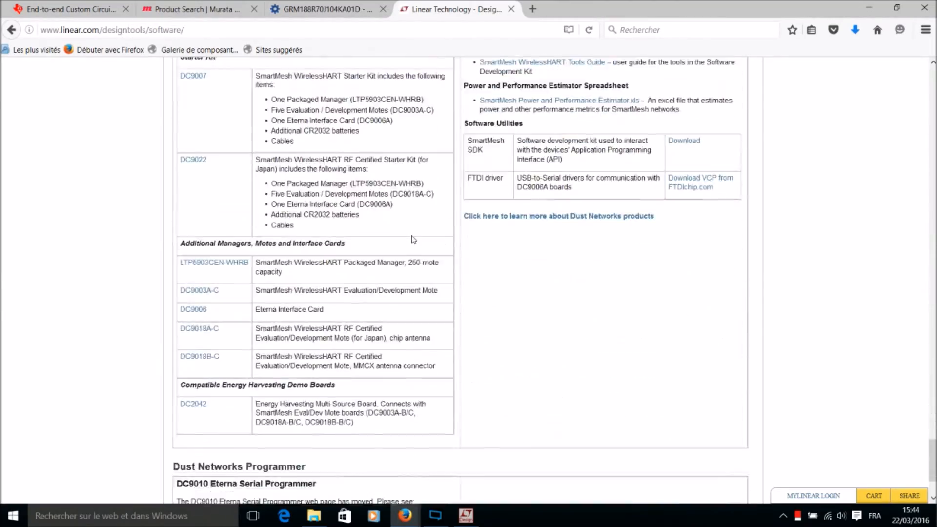
scroll(413, 239, up, 20)
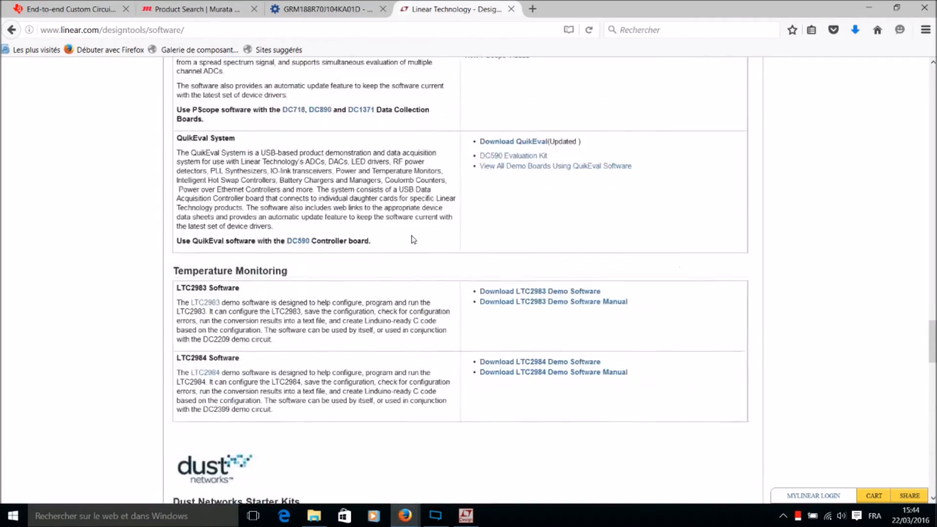
scroll(413, 239, up, 20)
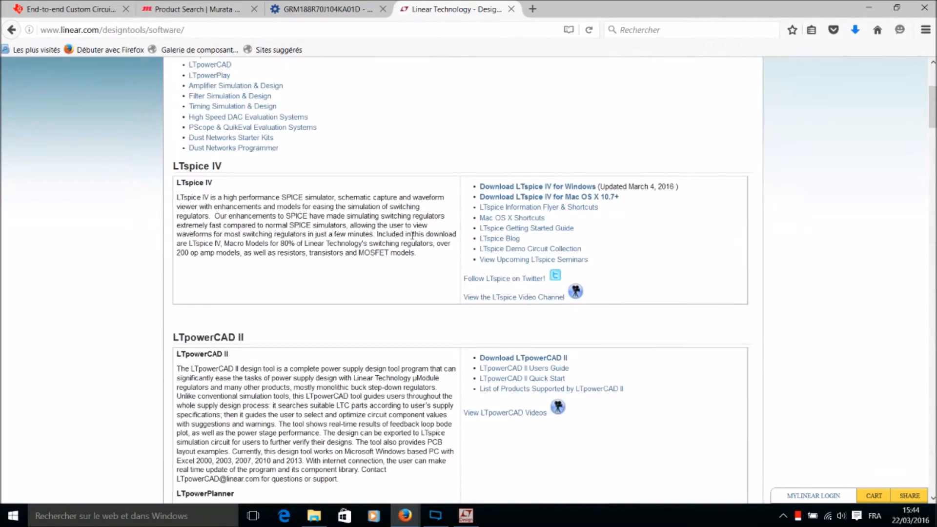
scroll(413, 239, up, 3)
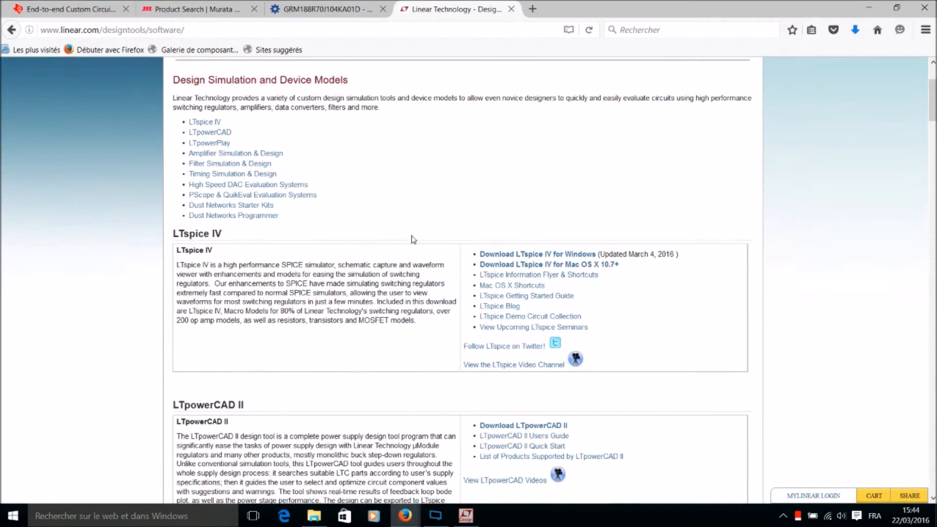
scroll(413, 239, up, 5)
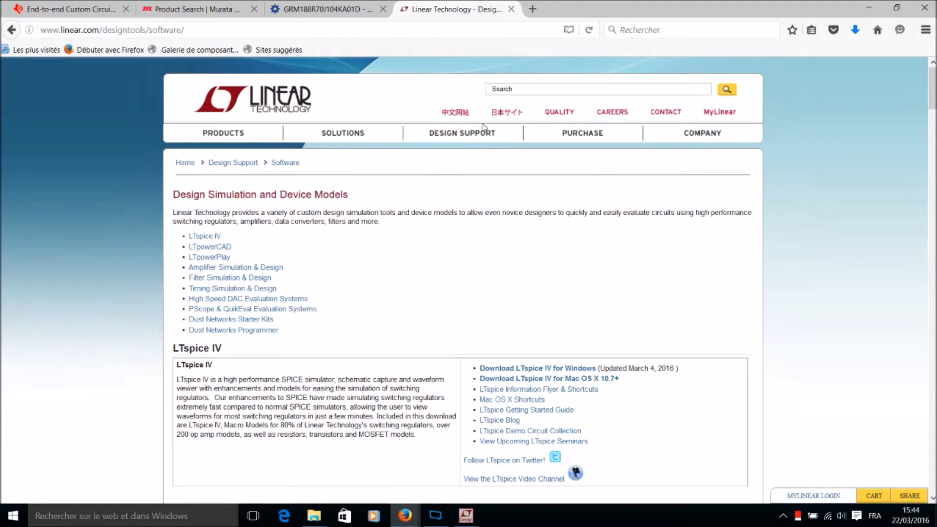
Search the Linear Technology site for "filtercad" and look through the first page of results.
click(526, 91)
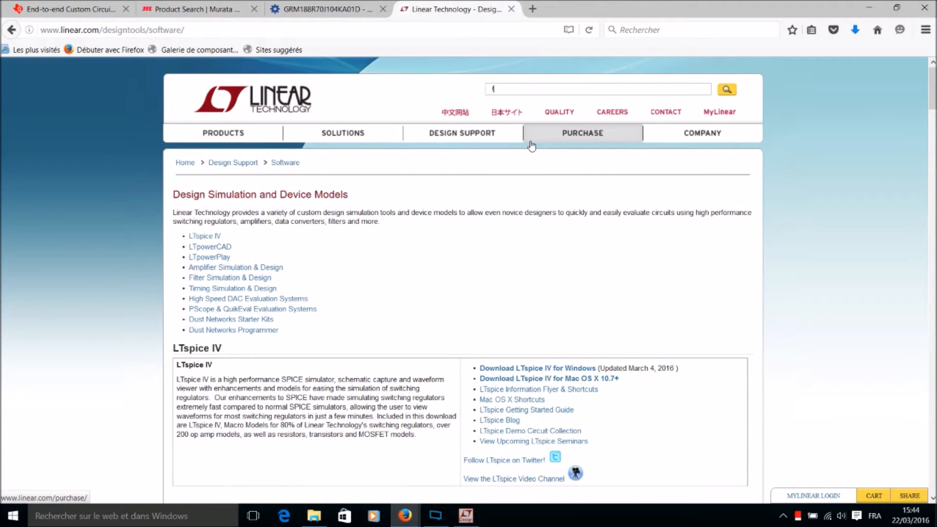
key(Return)
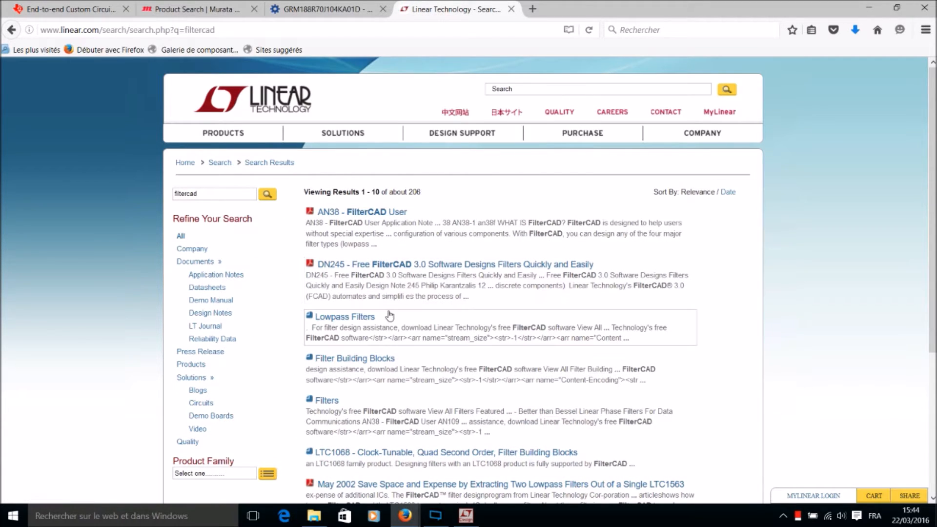
scroll(388, 322, down, 3)
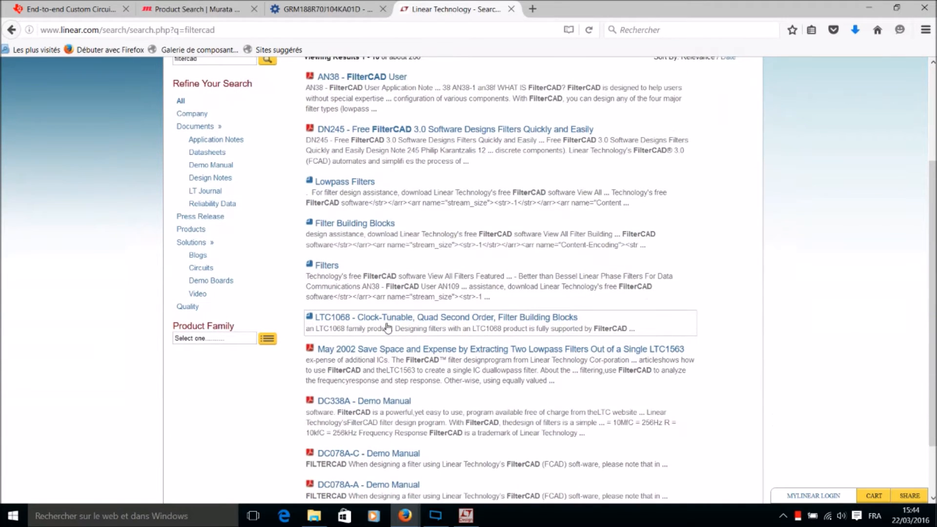
scroll(388, 327, down, 2)
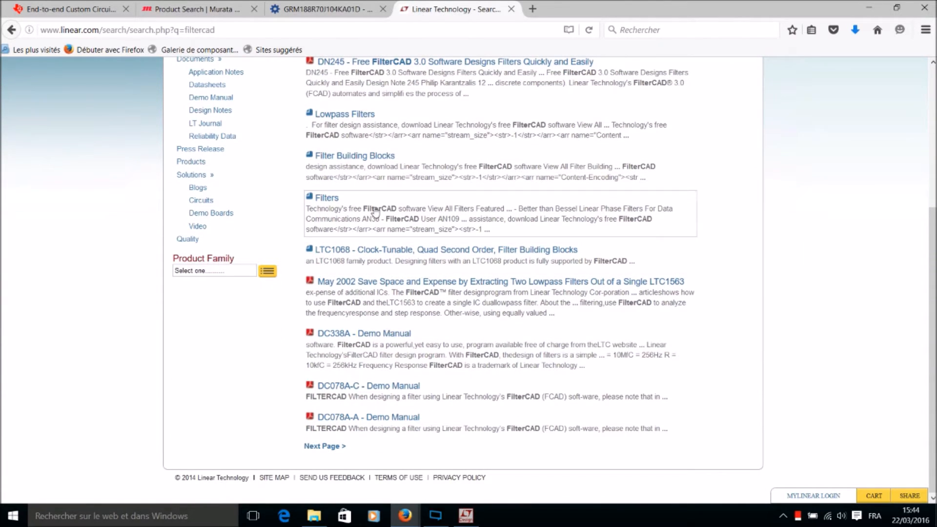
scroll(351, 247, up, 5)
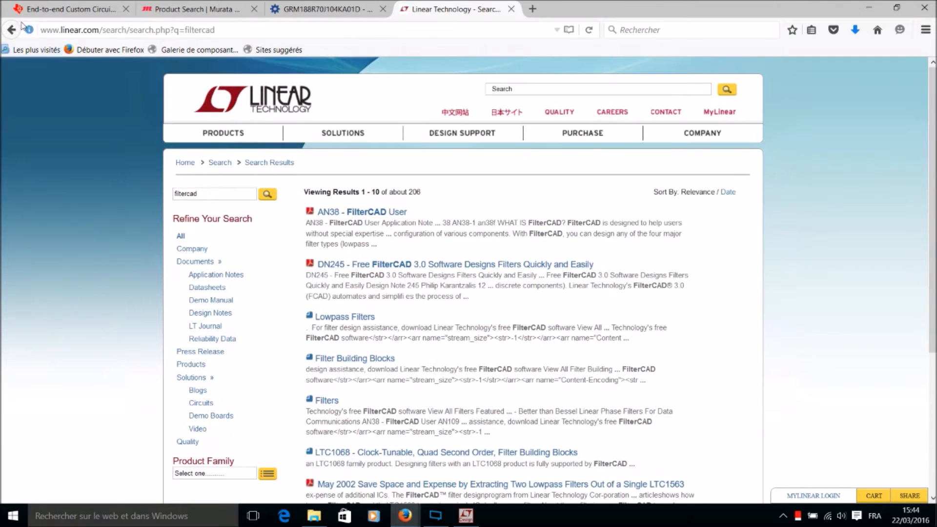
Return to the Google results, search for "linear technology filtercad", and open Linear Technology's Design Simulation and Device Models page.
click(6, 32)
click(11, 30)
click(10, 29)
click(6, 31)
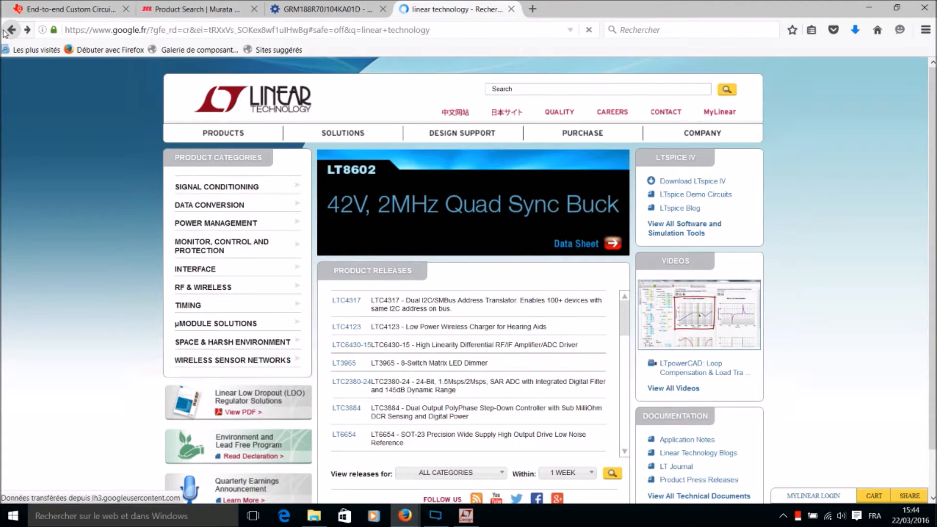
click(183, 77)
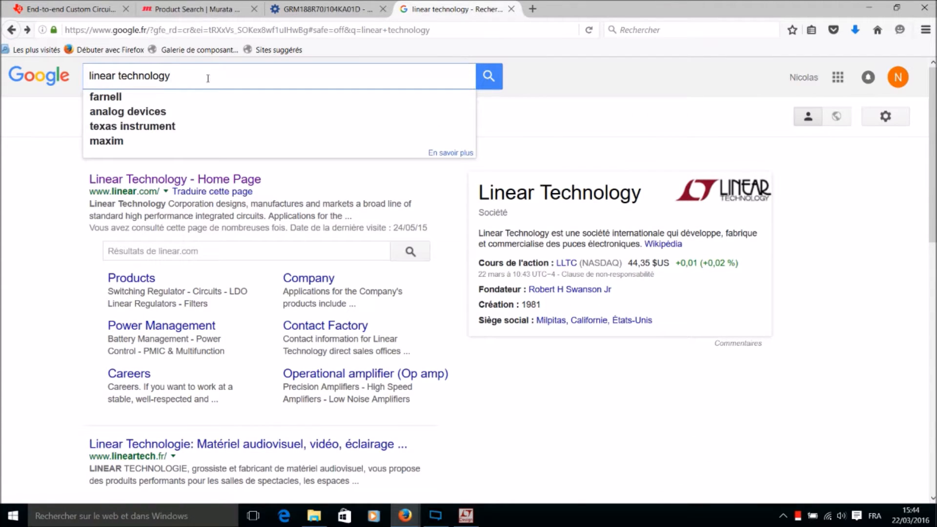
text(filtercad)
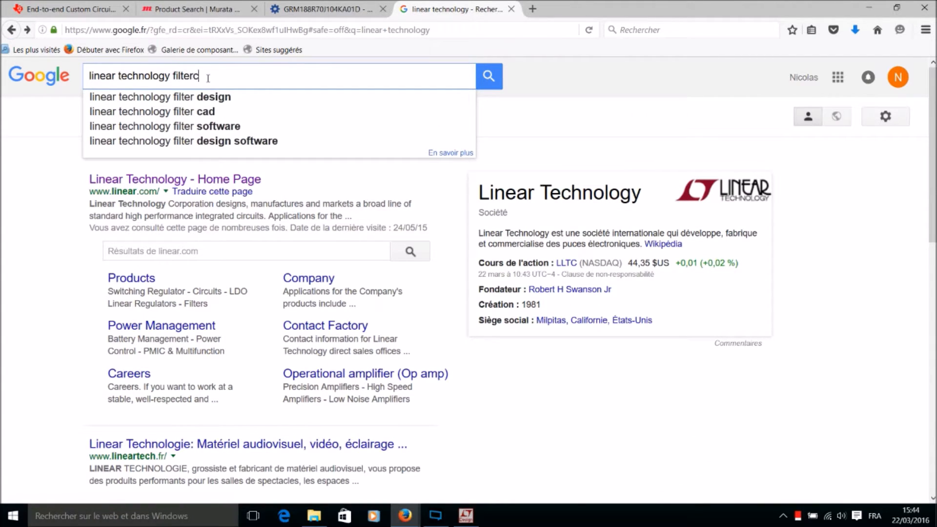
key(Return)
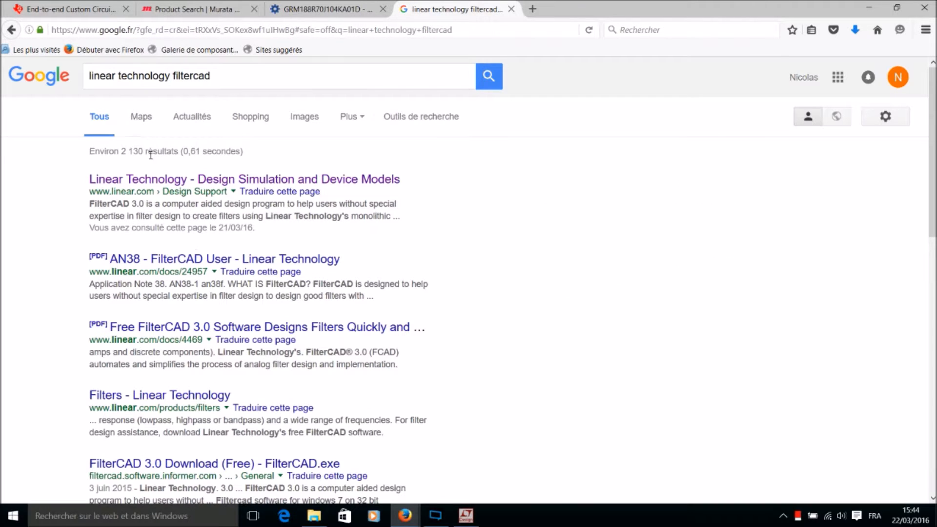
click(163, 185)
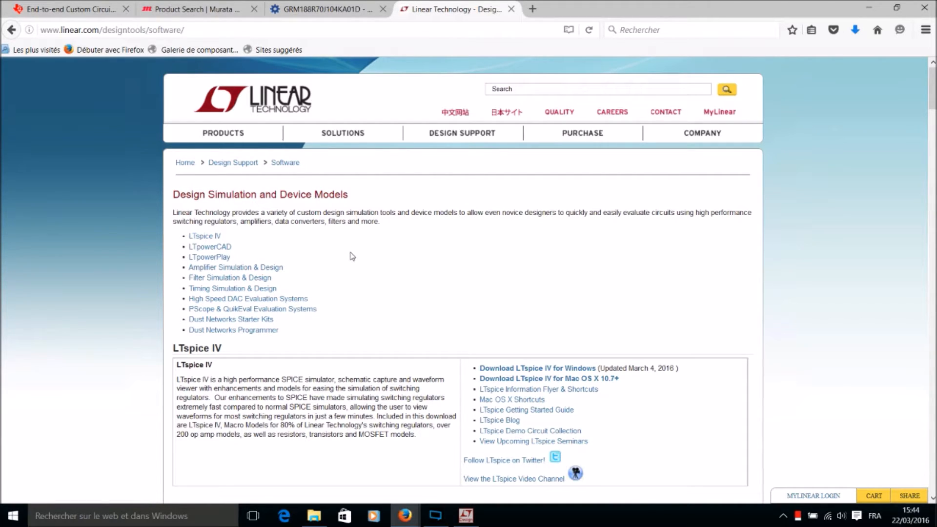
Go to the Filter Simulation & Design section, open the FilterCAD download prompt, and dismiss it without downloading.
click(232, 278)
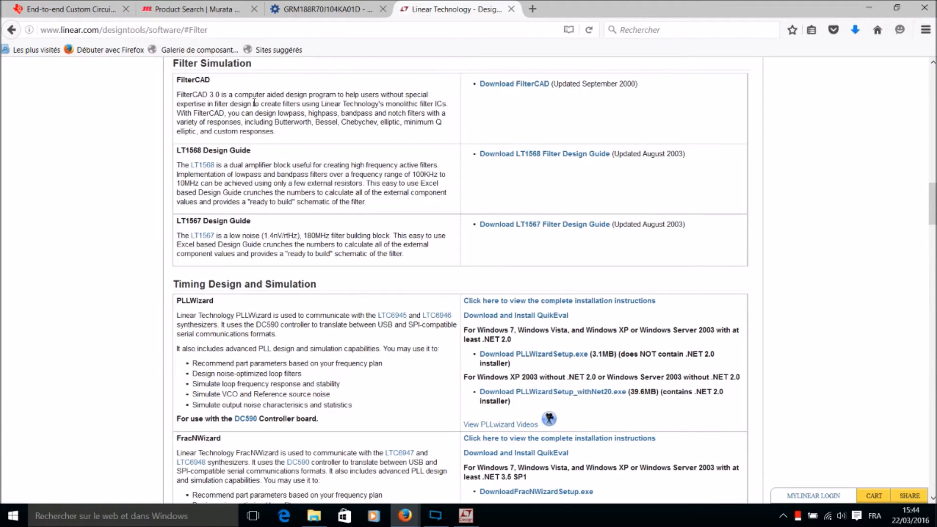
scroll(254, 103, up, 5)
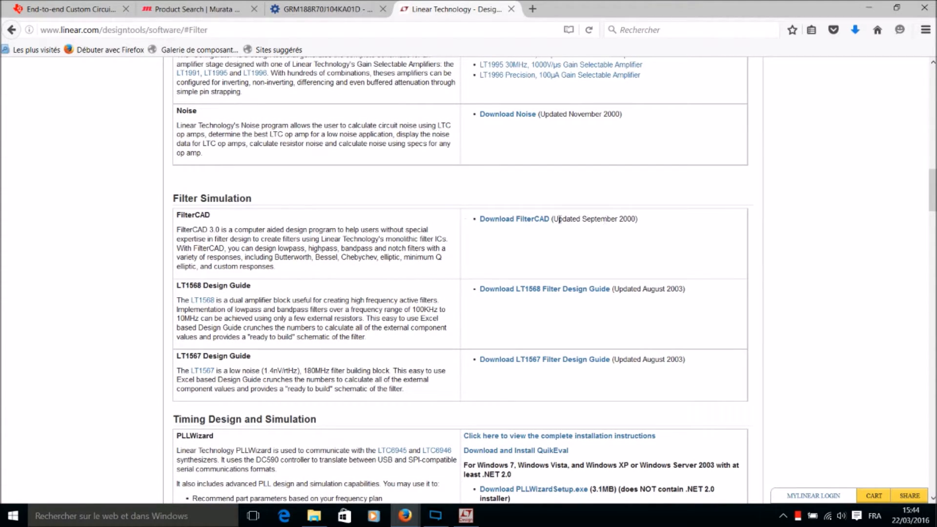
drag(635, 219, 581, 220)
click(582, 221)
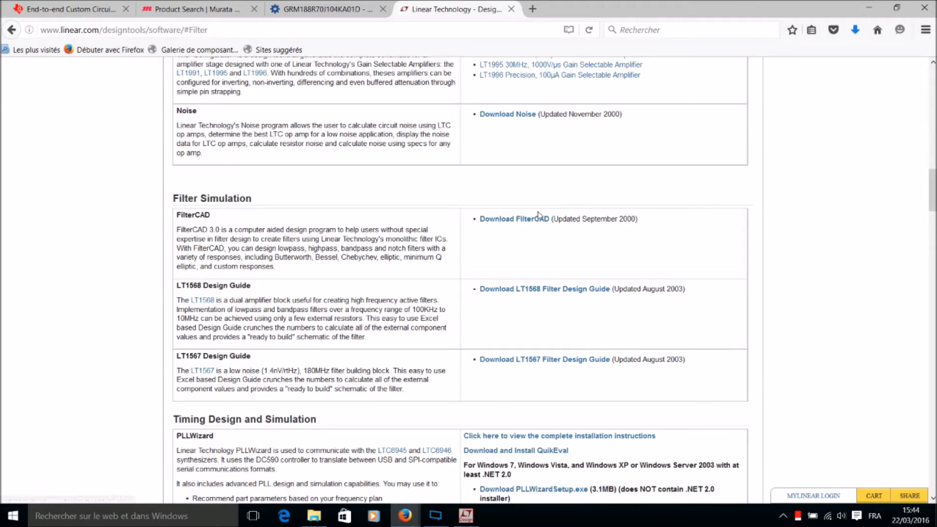
click(513, 222)
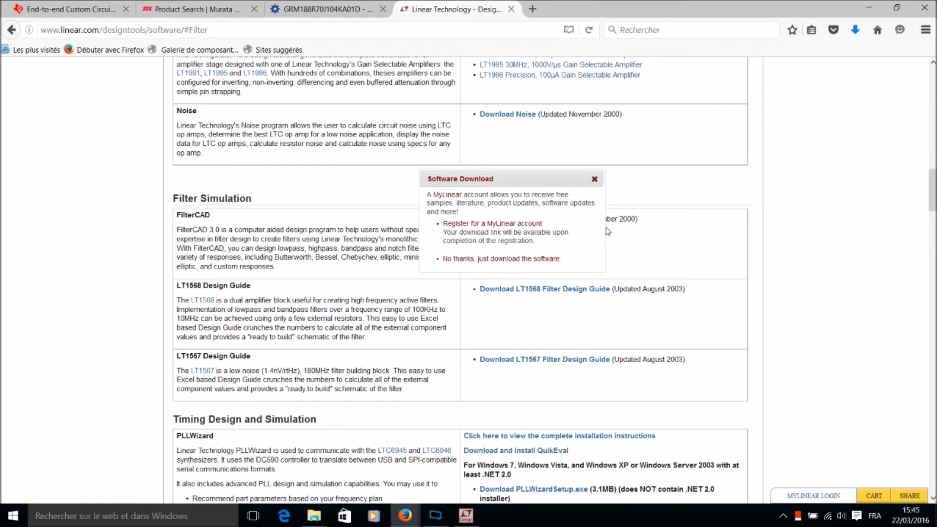
click(594, 179)
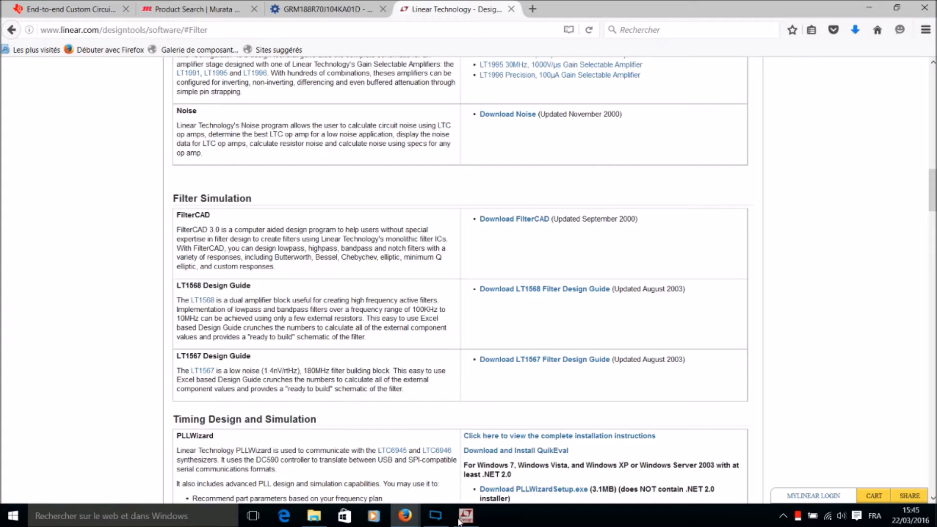
Switch to FilterCAD and start a new filter using Enhanced Design.
mouse_move(468, 520)
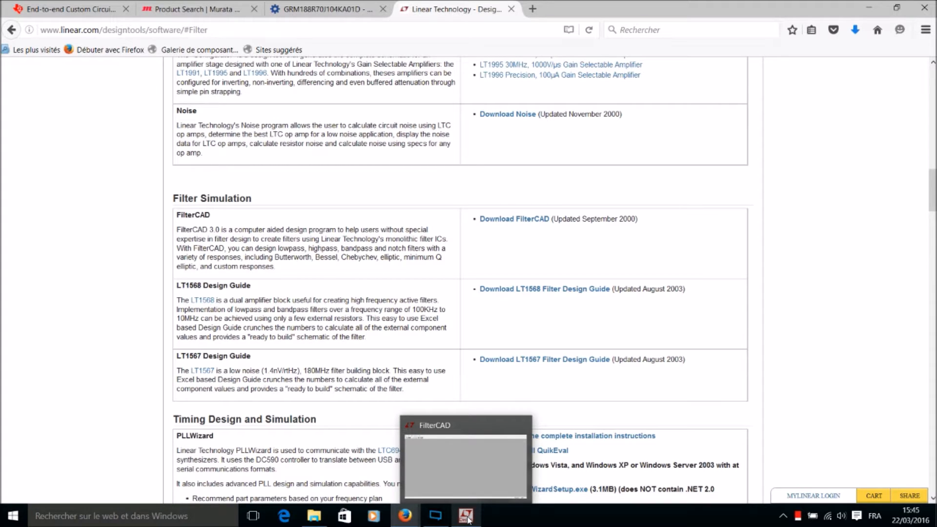
click(468, 520)
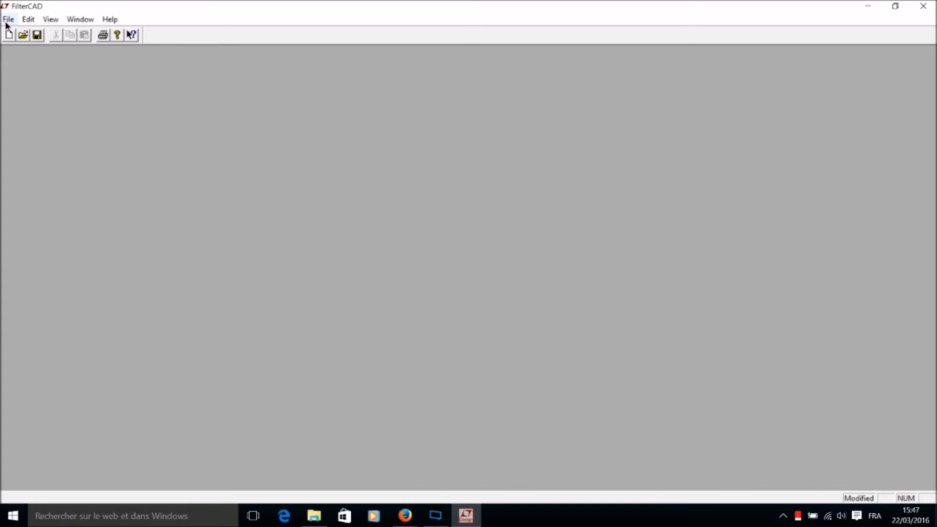
click(9, 20)
click(10, 34)
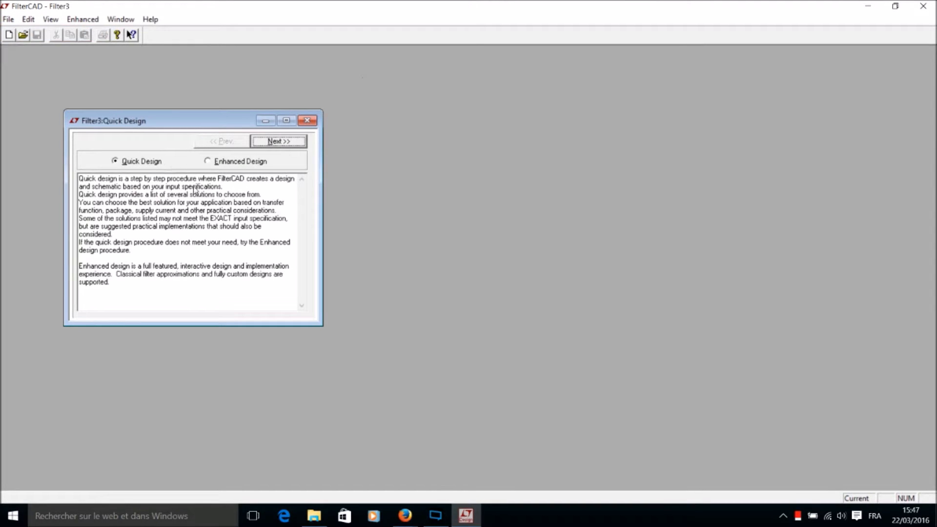
drag(189, 126, 173, 114)
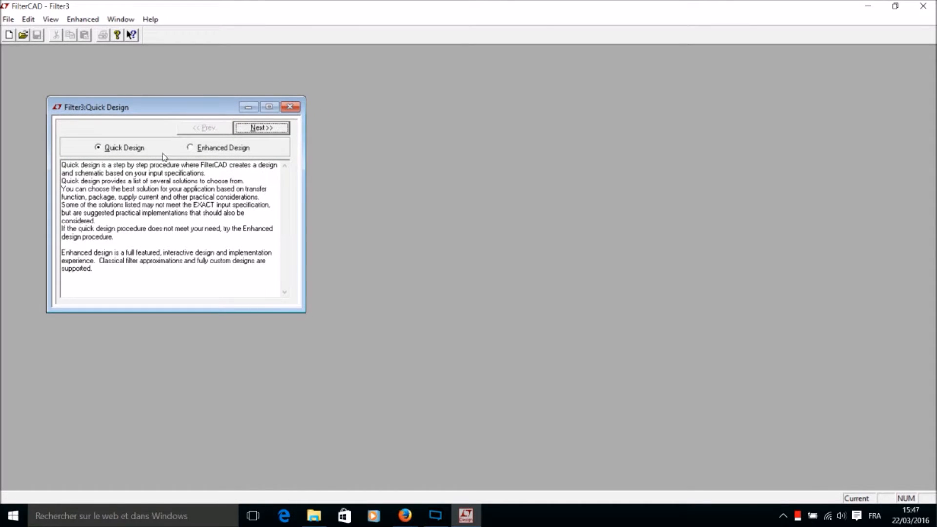
click(191, 151)
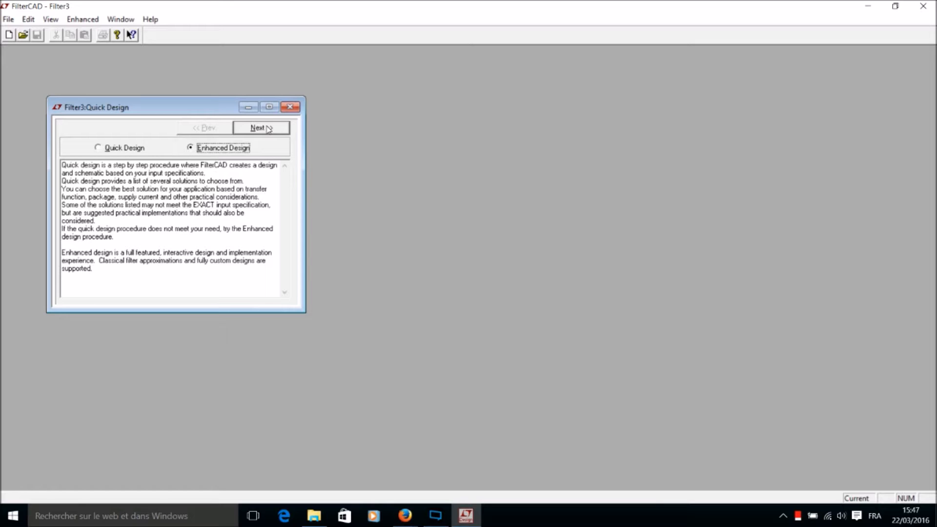
click(261, 127)
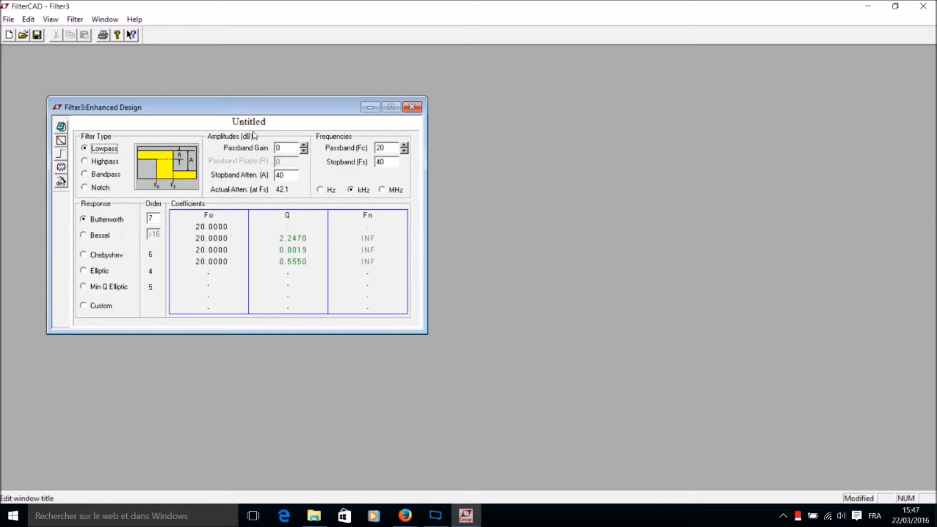
Set the filter type to Bandpass with a stopband attenuation of 20 dB.
click(85, 174)
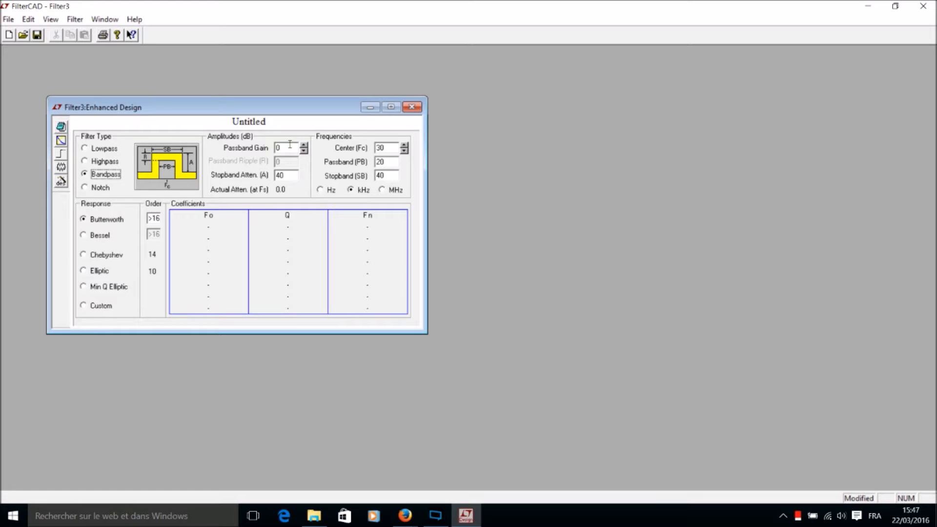
double_click(287, 179)
text(20)
Set the passband ripple to 1 dB under the Chebyshev response, and return the response to Butterworth.
click(95, 256)
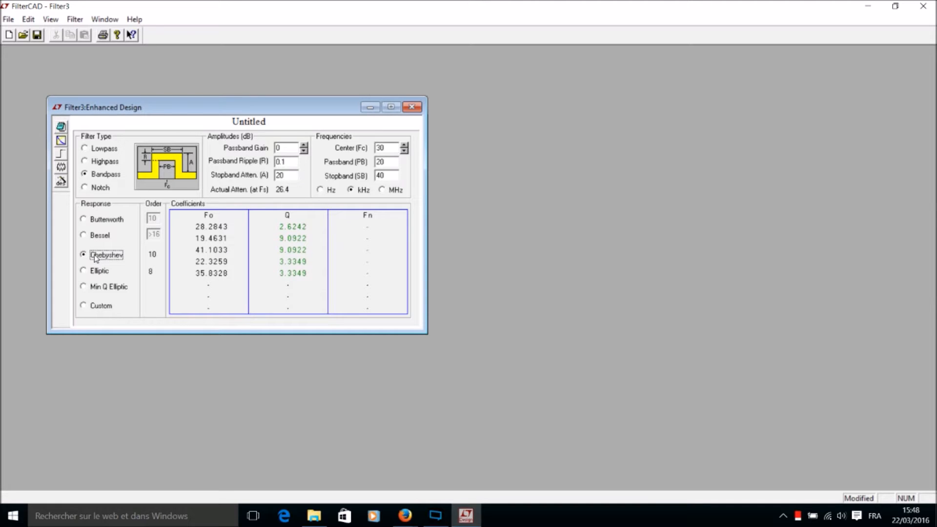
drag(288, 163, 282, 162)
drag(291, 162, 216, 160)
text(1)
click(102, 220)
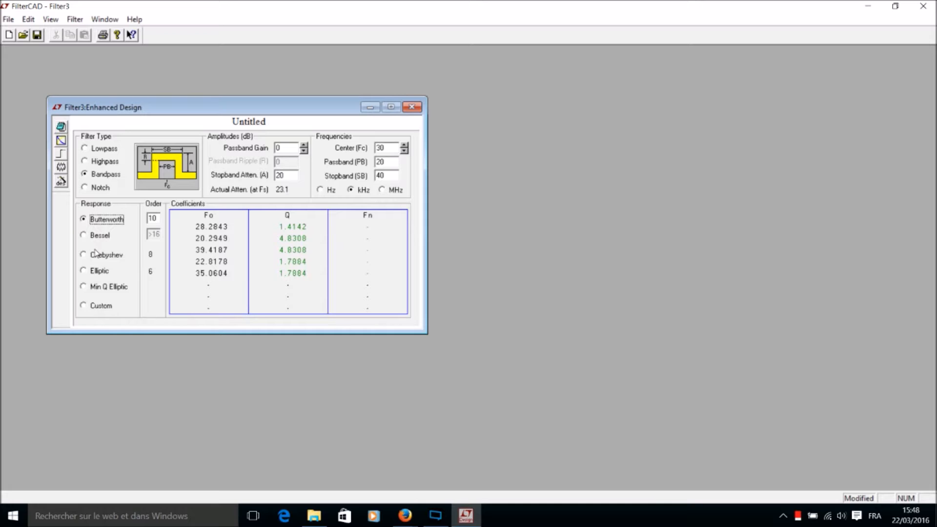
Set the center frequency to 1 kHz, the passband to 0.1 kHz and the stopband to 0.2 kHz.
click(391, 148)
double_click(389, 148)
text(1)
double_click(387, 162)
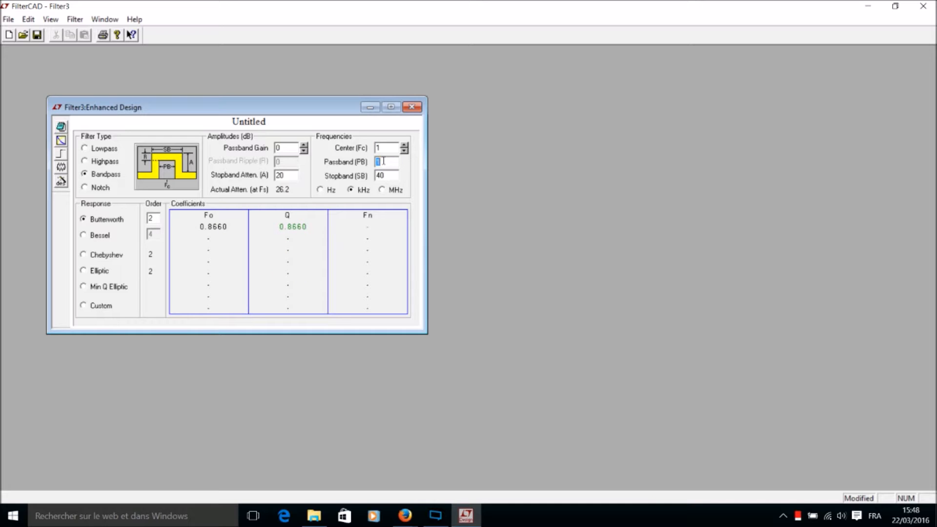
text(0.)
click(386, 176)
double_click(388, 175)
text(0.2)
click(388, 161)
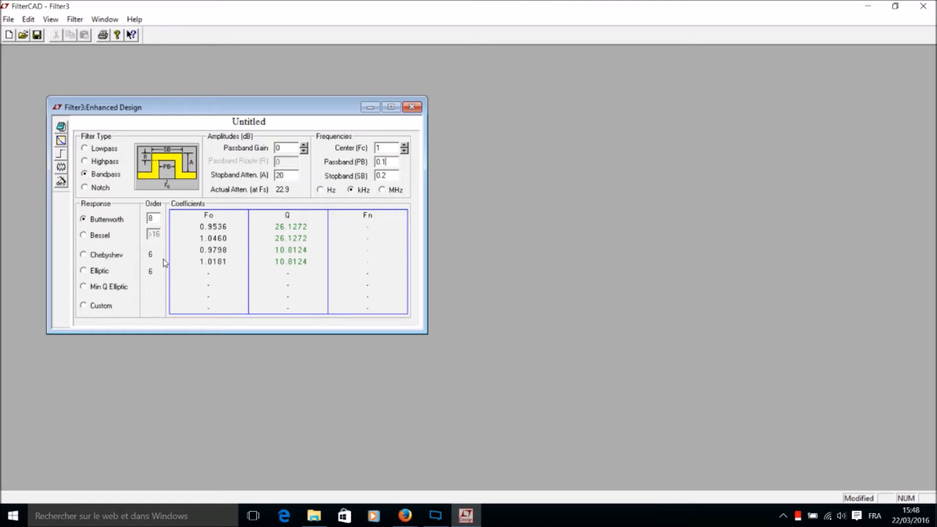
Compare the filter orders required by the Chebyshev and Bessel responses, and reselect Butterworth.
click(83, 255)
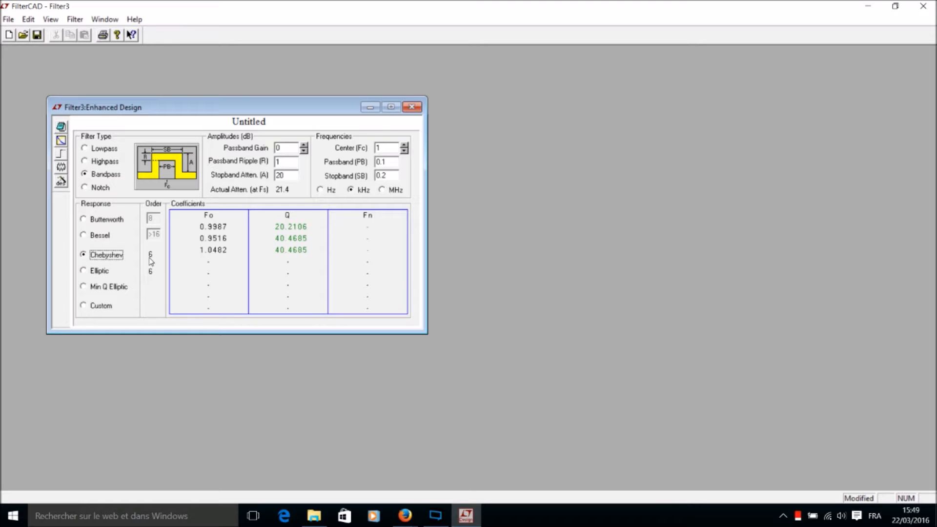
click(84, 236)
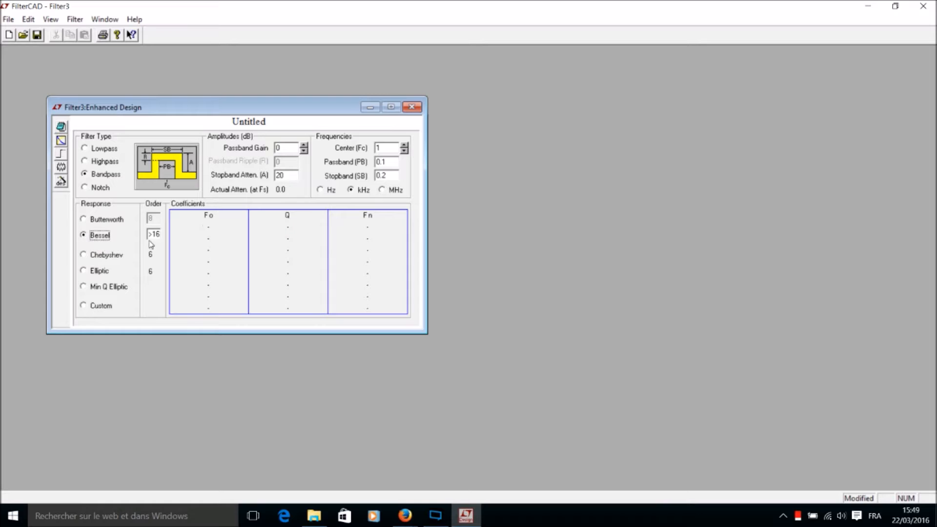
drag(150, 233, 174, 235)
click(88, 221)
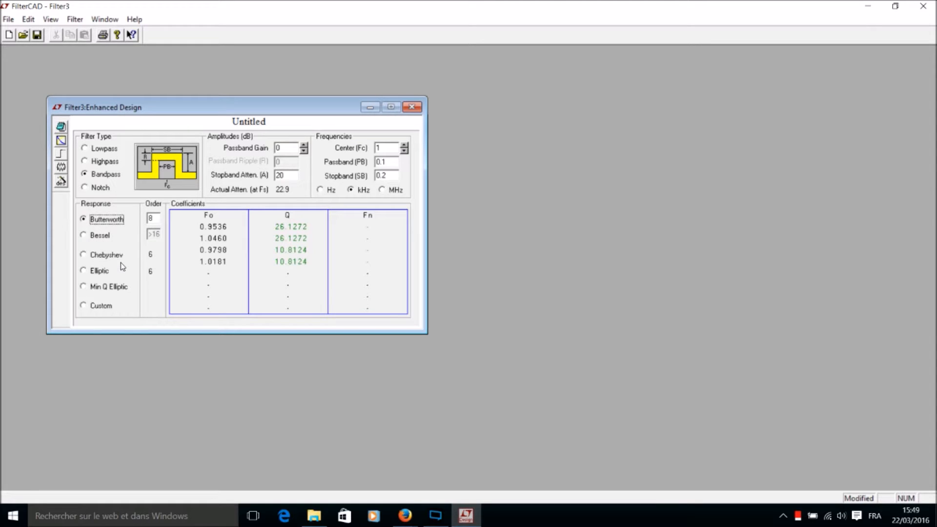
Create the frequency response chart of the Butterworth bandpass design and move its window clear of the design settings.
click(61, 142)
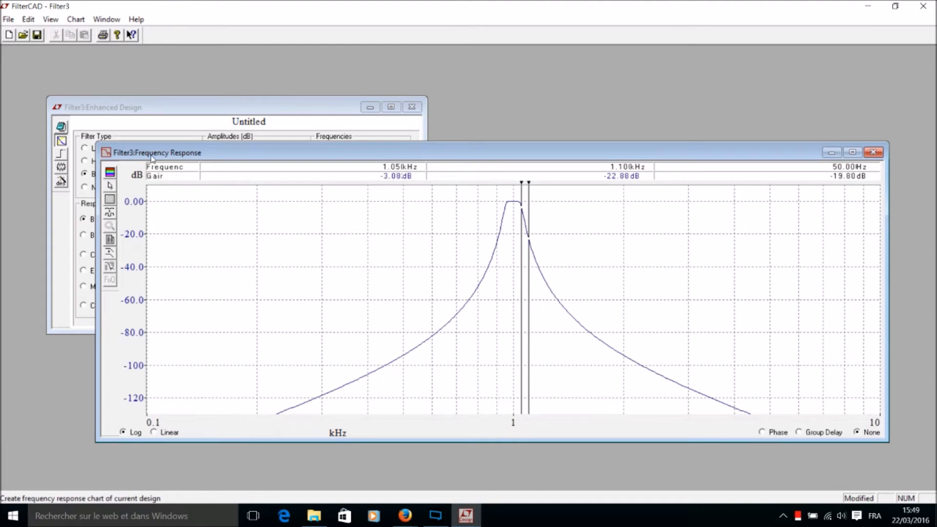
drag(221, 148, 277, 88)
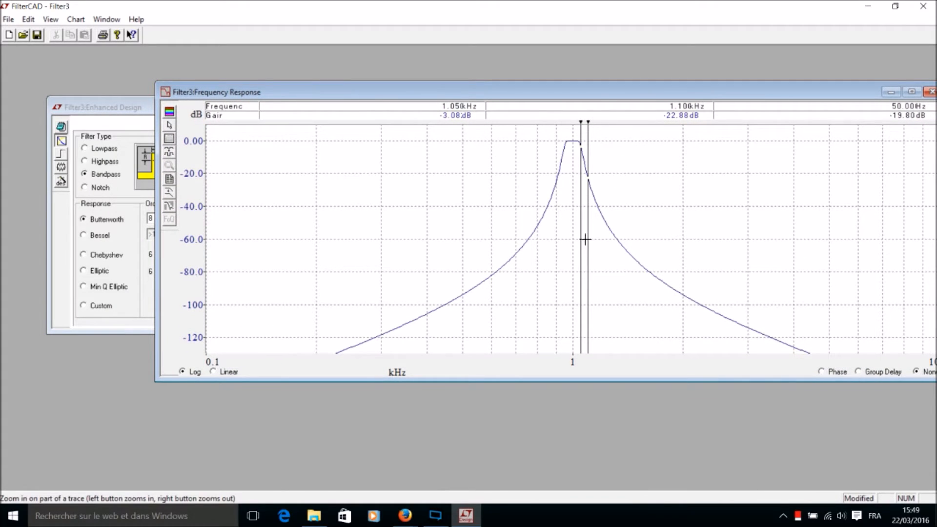
drag(171, 93, 224, 77)
Create the design's time response chart, narrow its window, and arrange it beside the Enhanced Design window.
click(91, 116)
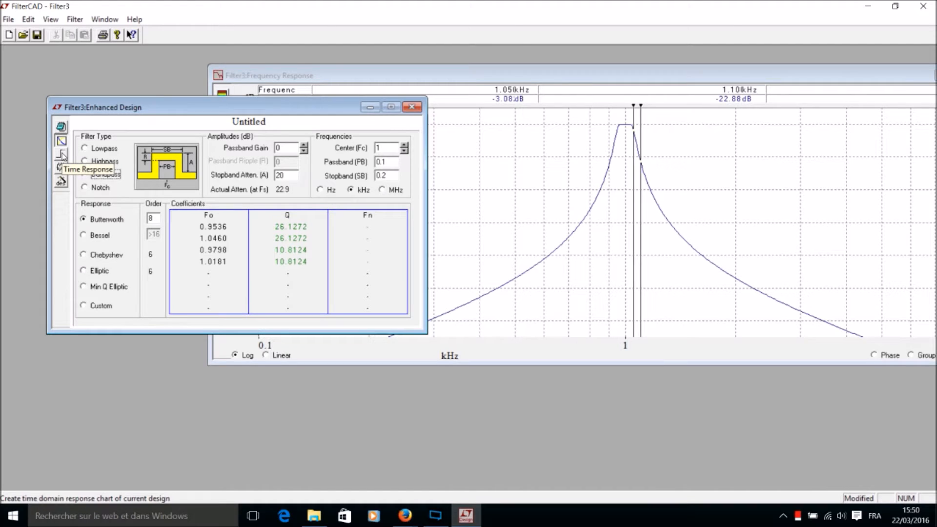
click(62, 156)
drag(225, 168, 247, 110)
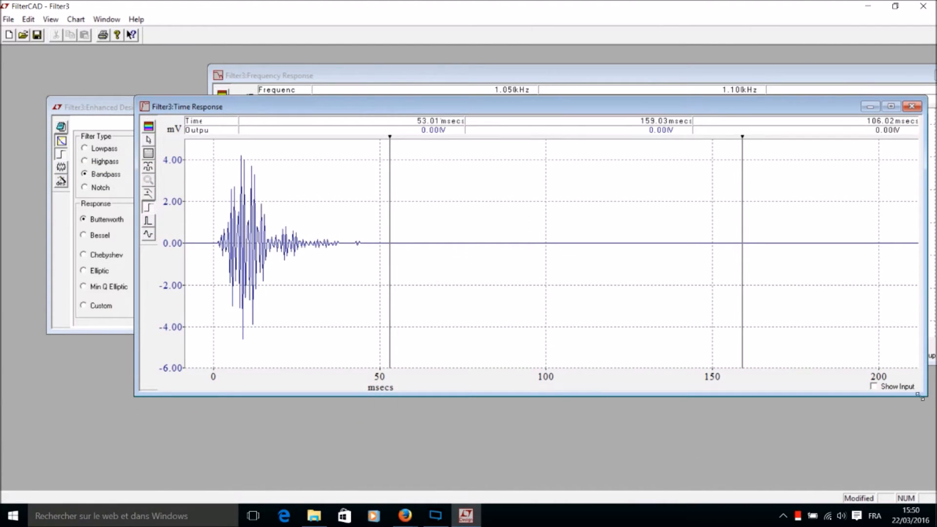
drag(924, 397, 599, 415)
drag(379, 108, 679, 128)
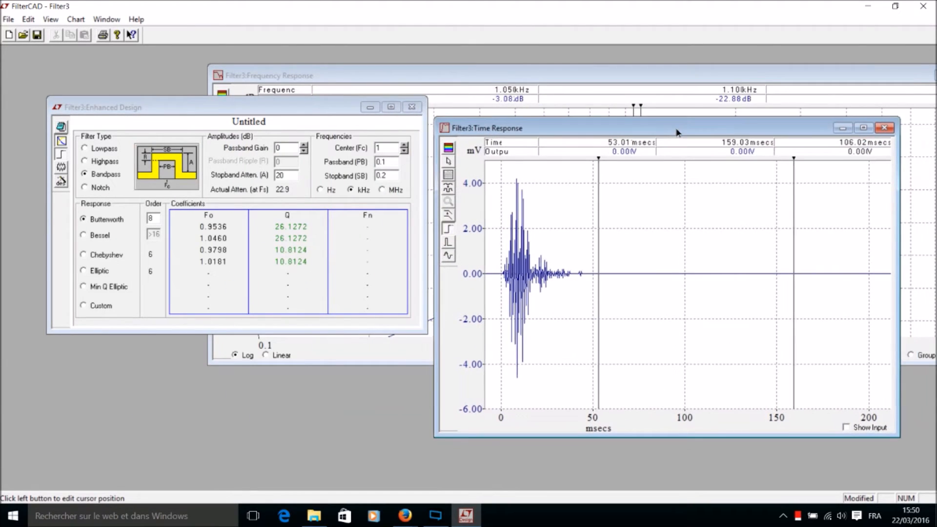
click(312, 113)
drag(311, 113, 281, 71)
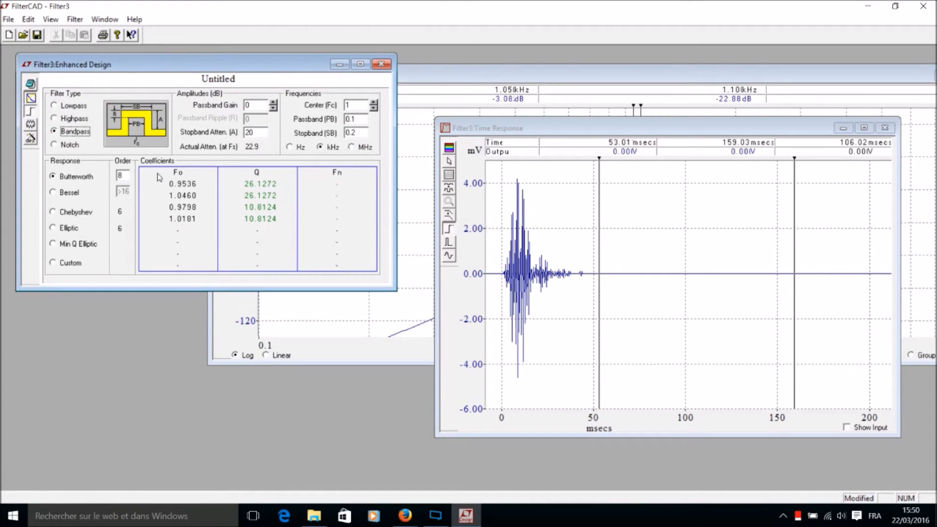
Implement the Butterworth bandpass design as a switched-capacitor circuit and reposition the implementation window.
click(31, 125)
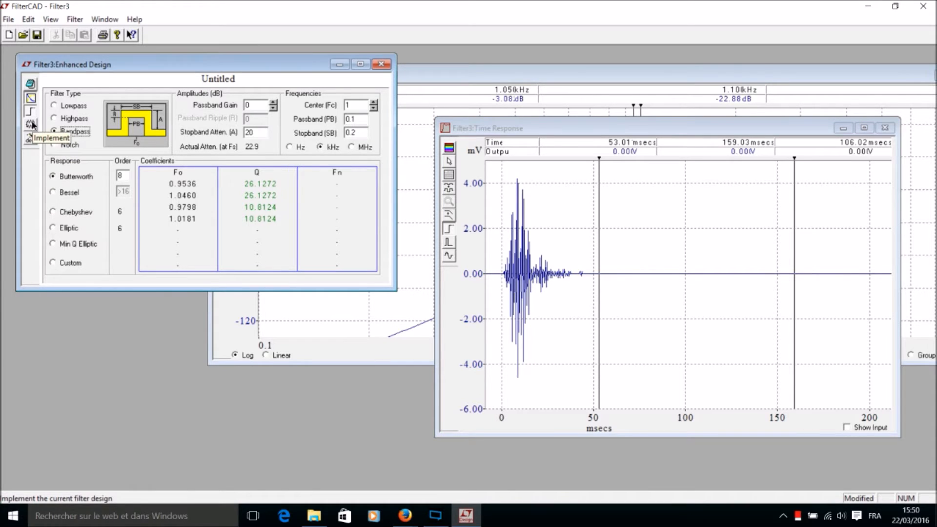
drag(157, 64, 195, 75)
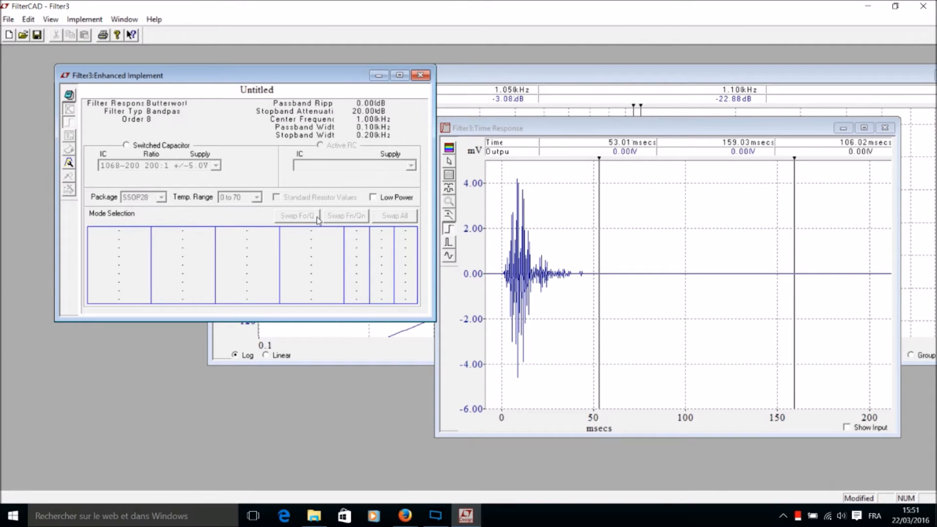
click(127, 147)
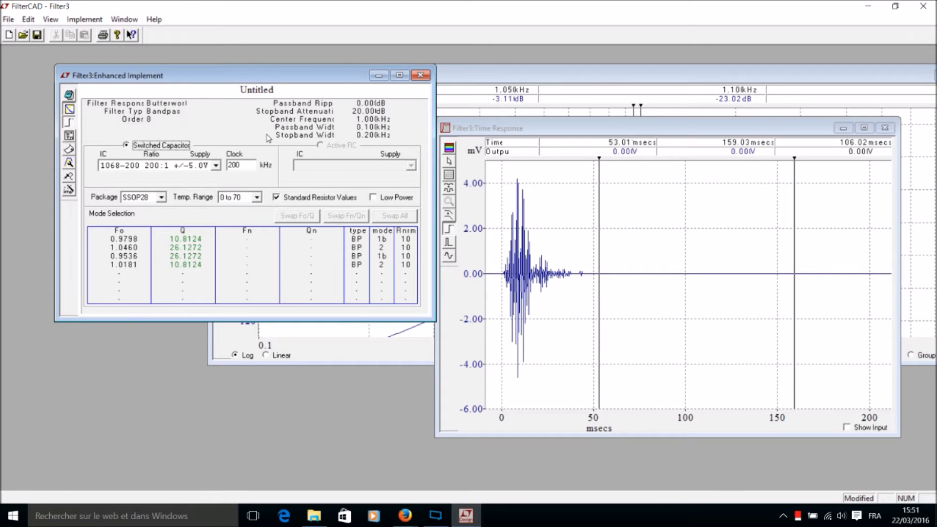
Look through the switched-capacitor ICs available for the design, with their clock ratios and supply voltages.
click(216, 166)
drag(219, 206, 220, 185)
click(217, 166)
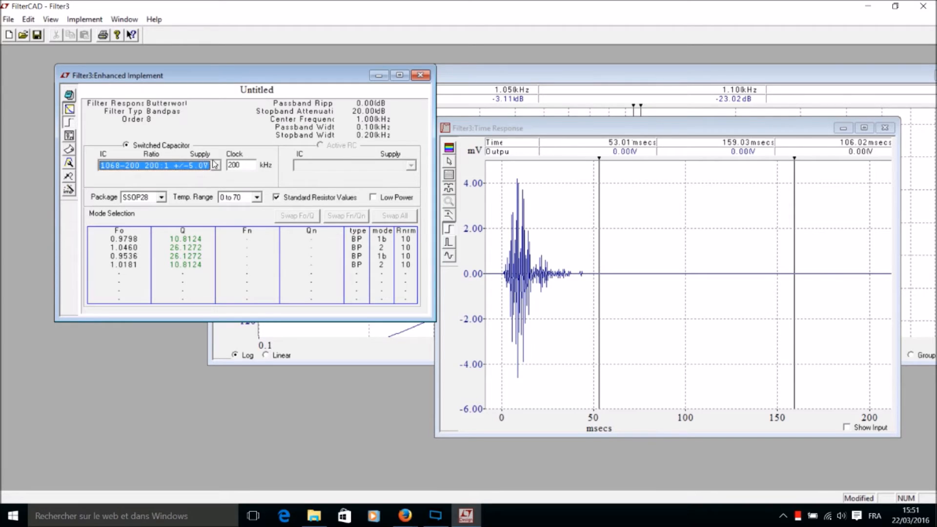
click(215, 165)
drag(221, 225, 221, 214)
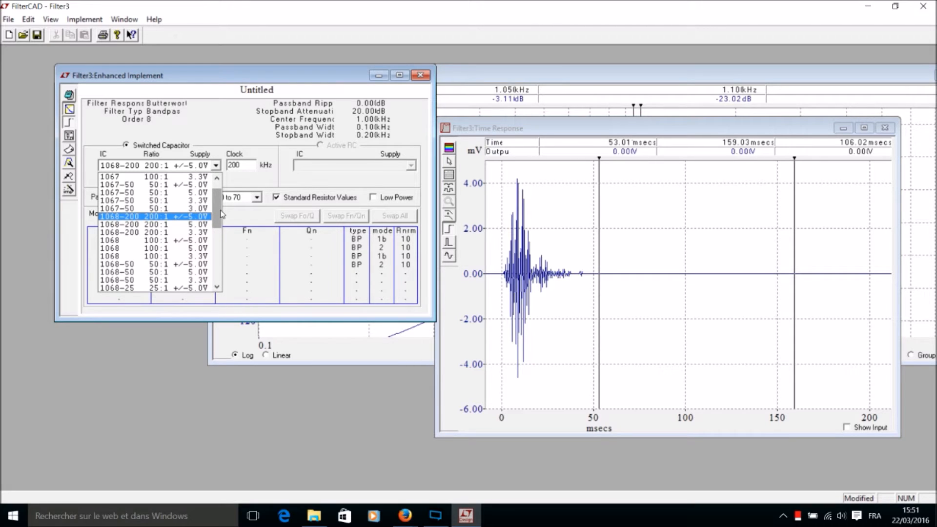
drag(217, 188, 218, 147)
click(218, 148)
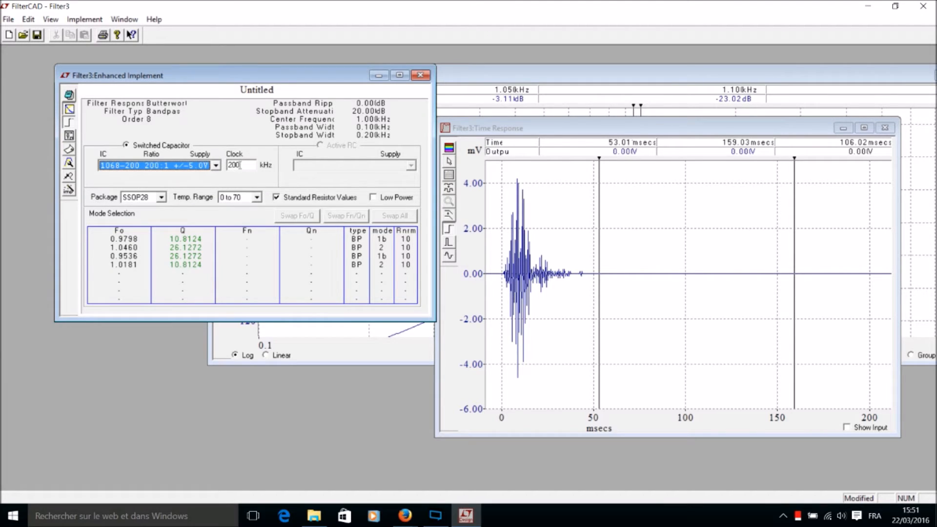
Check the package choices for the IC and set the temperature range to -40 to 85.
click(160, 197)
click(161, 197)
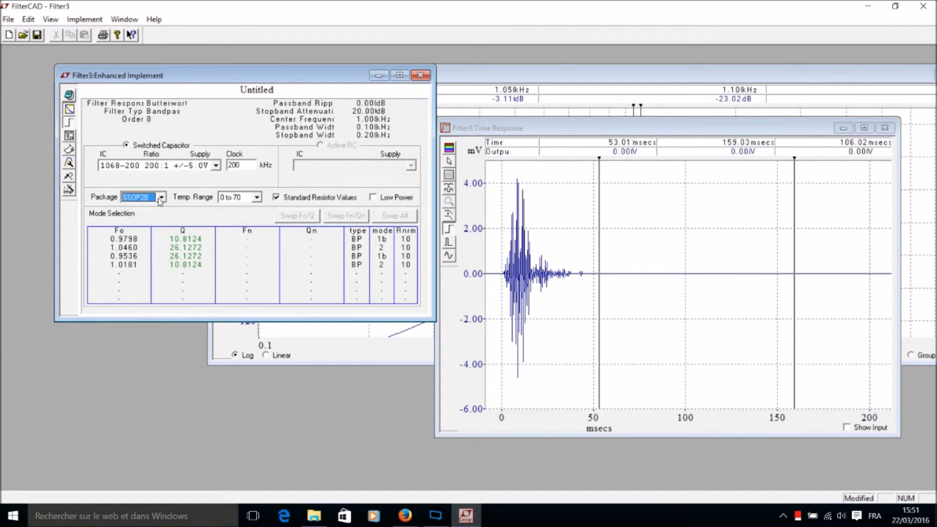
click(257, 197)
click(259, 200)
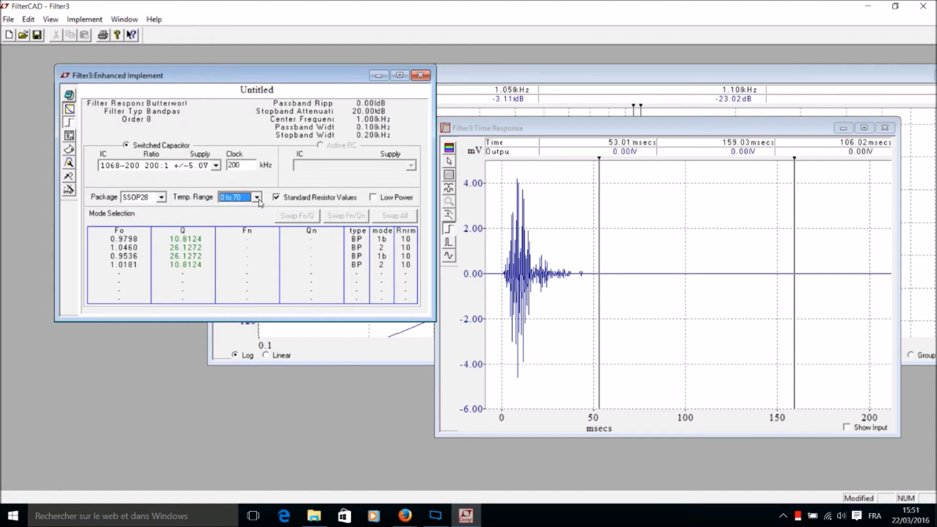
click(258, 198)
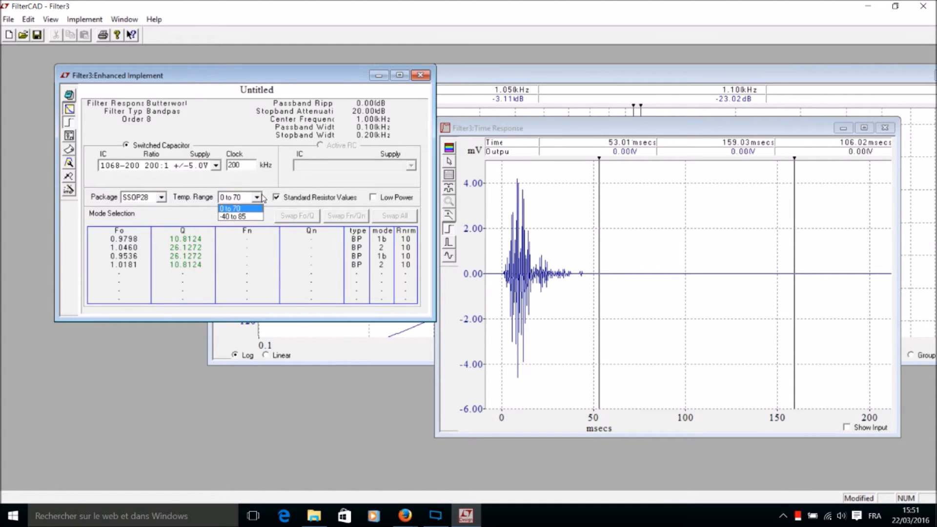
click(244, 217)
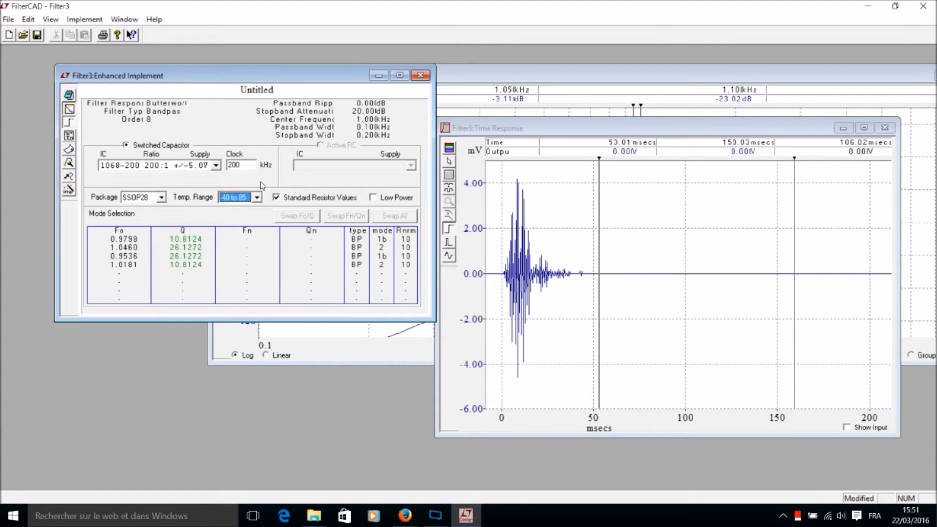
Try the Low Power option, review the ICs offered with it, and turn the option off again.
click(373, 198)
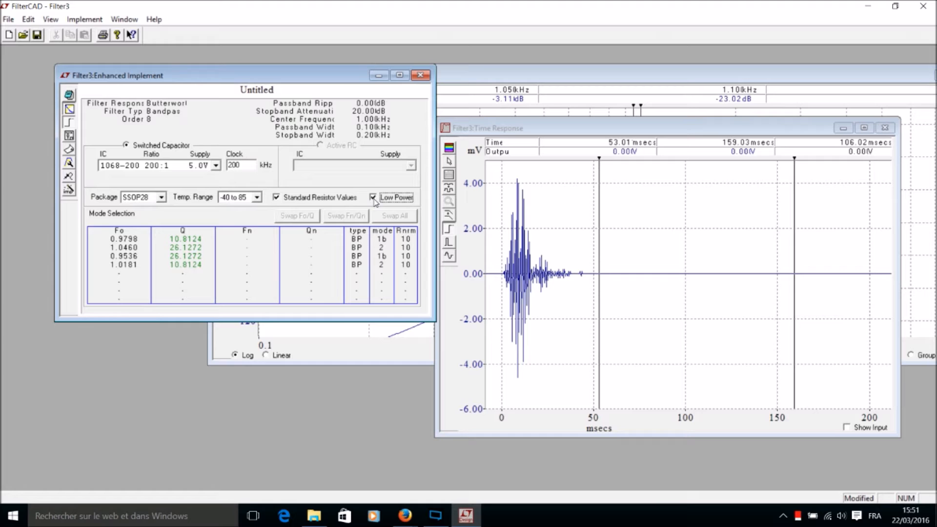
click(215, 166)
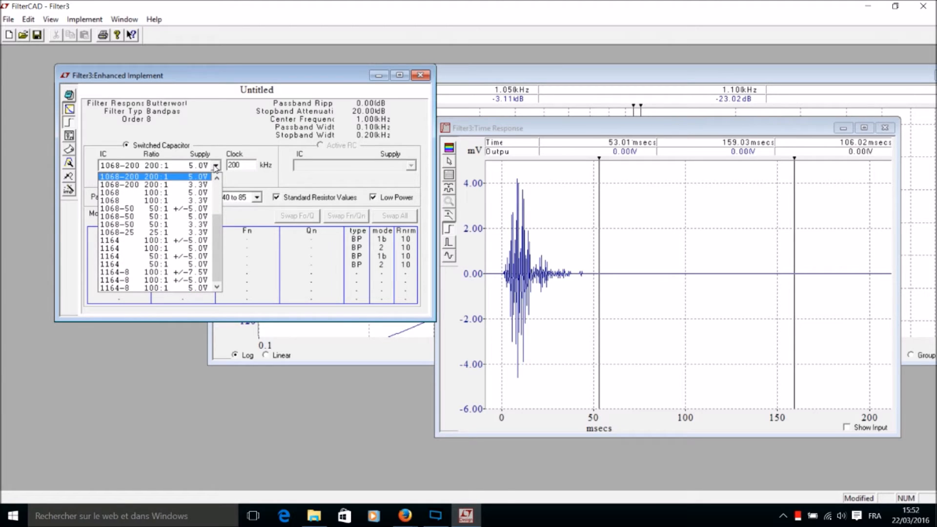
click(215, 167)
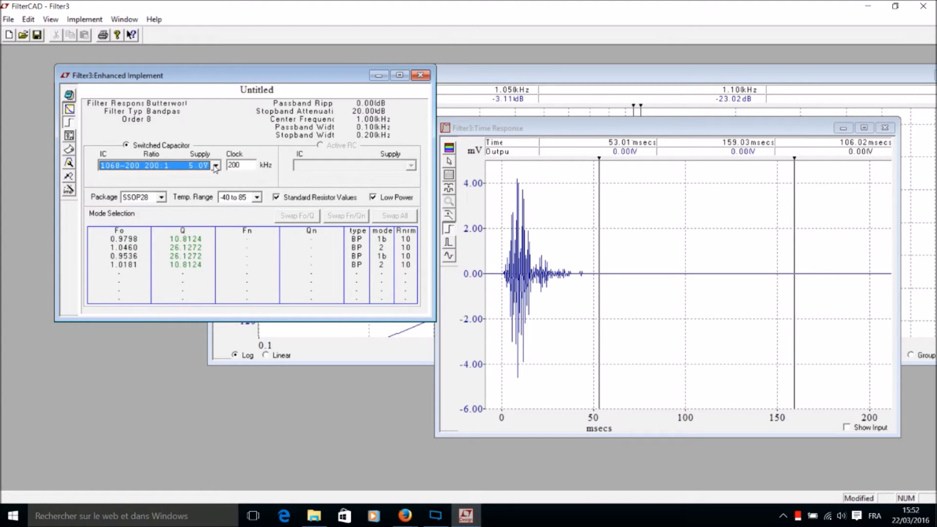
click(374, 198)
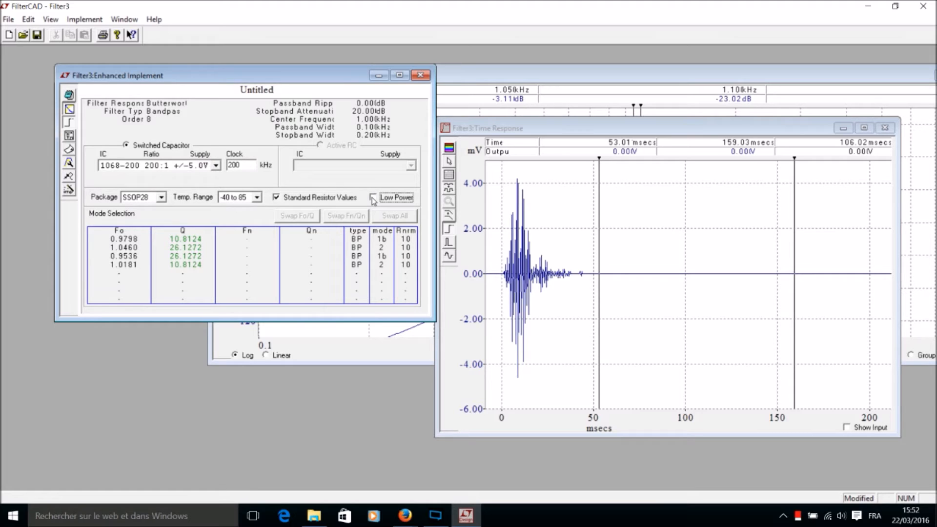
drag(244, 162, 228, 164)
click(248, 168)
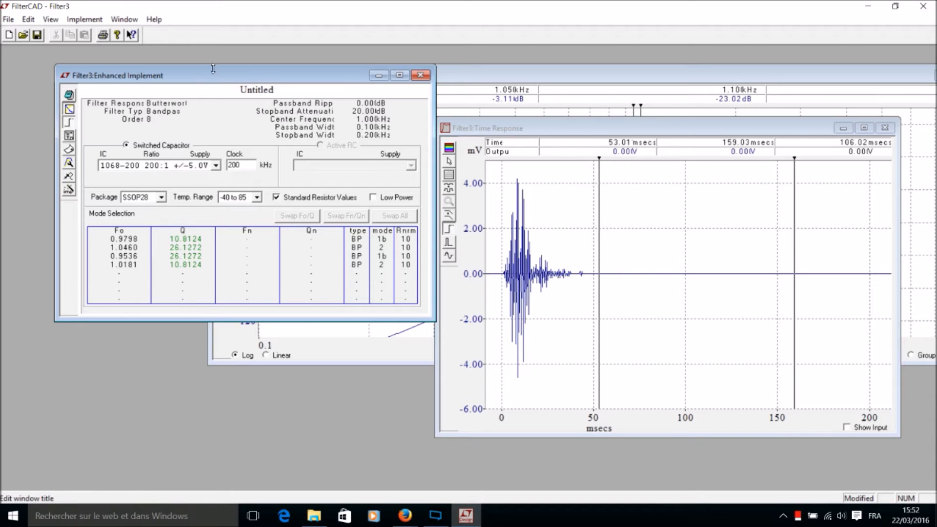
drag(224, 79, 215, 67)
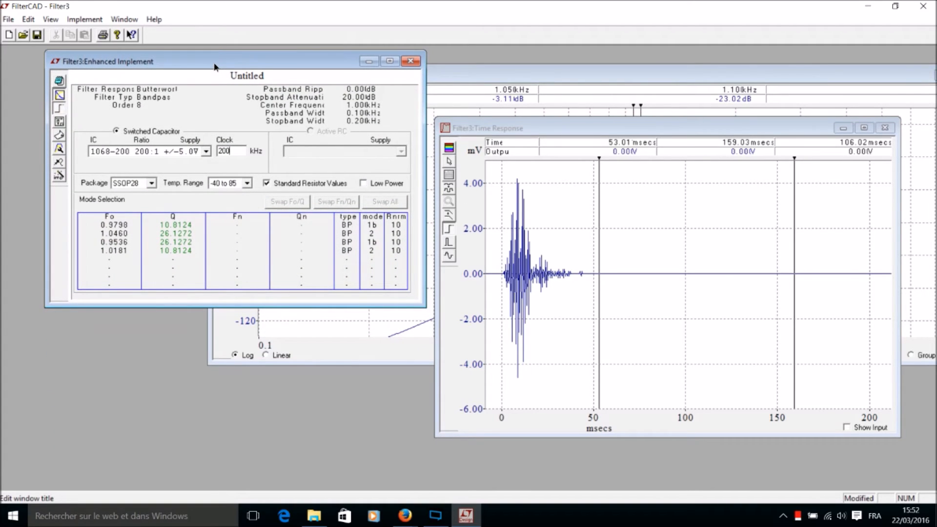
drag(215, 67, 215, 68)
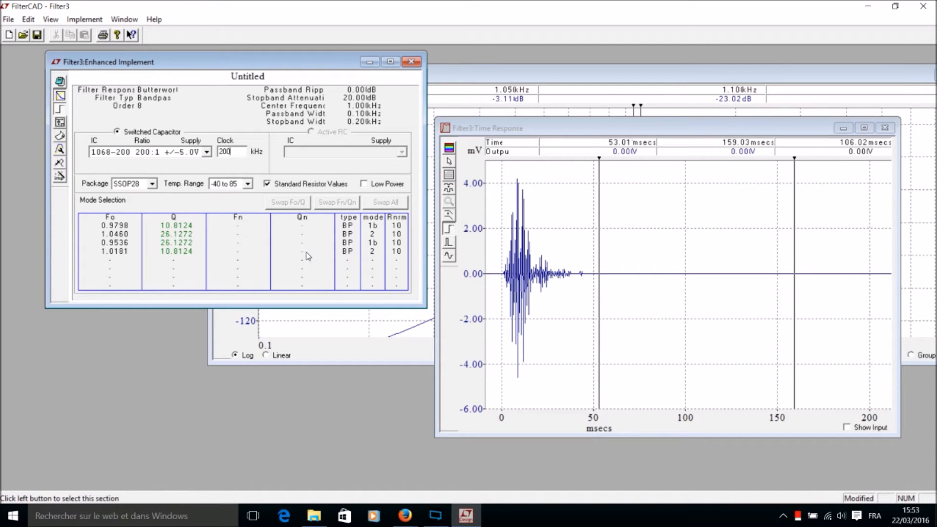
Generate the schematic of the switched-capacitor filter and enlarge its window to fit the whole circuit.
click(60, 123)
drag(288, 195, 294, 74)
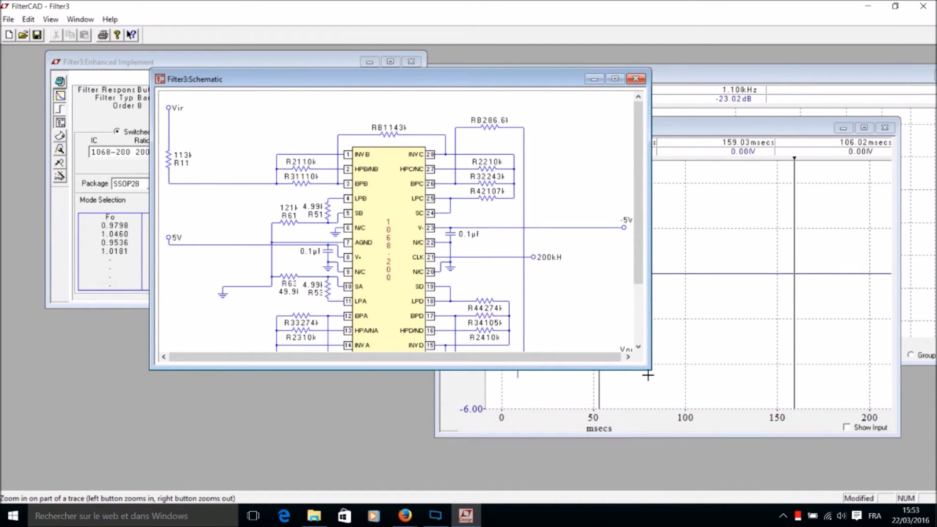
drag(647, 366, 649, 443)
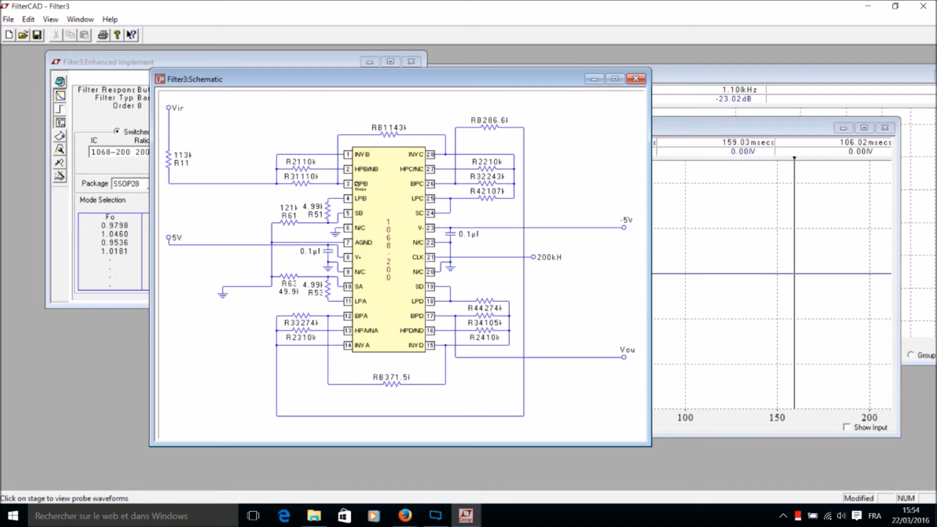
Probe the schematic at the BPB pin and at the Vout output to examine their frequency responses, closing each probe chart.
click(357, 184)
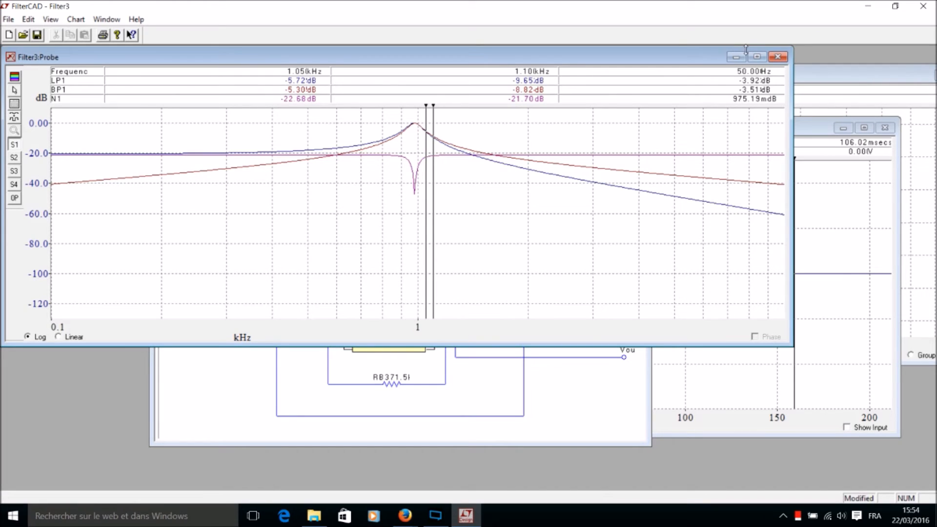
click(778, 56)
click(623, 358)
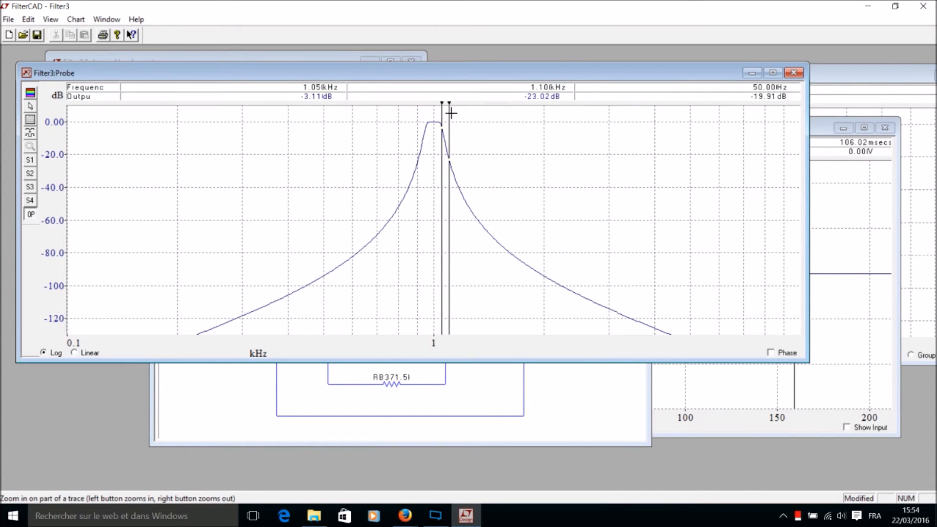
drag(441, 103, 417, 103)
click(794, 74)
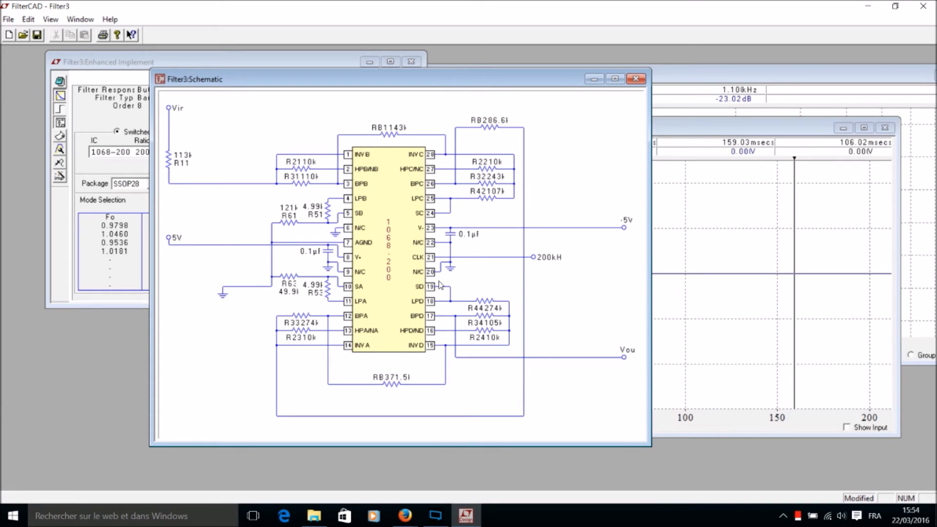
Inspect the value and tolerance parameters of resistor RB2, and close the schematic.
double_click(490, 128)
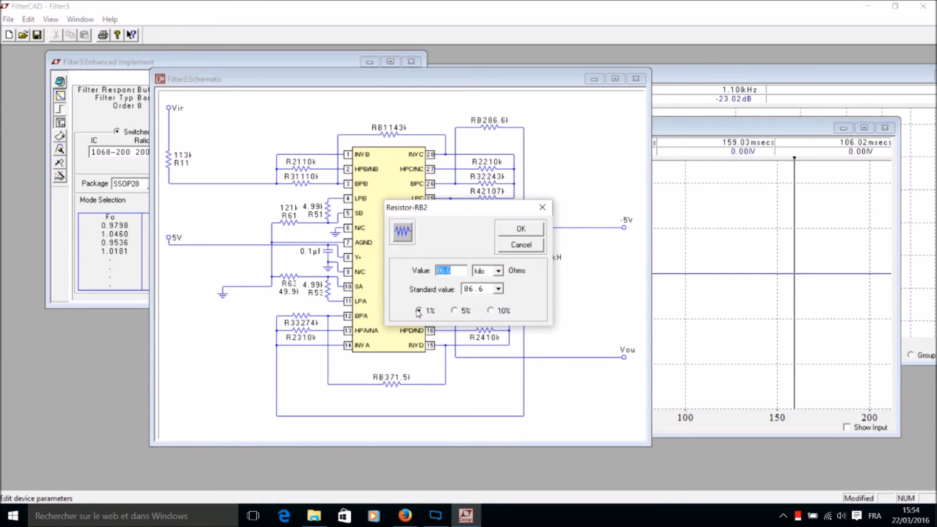
click(520, 231)
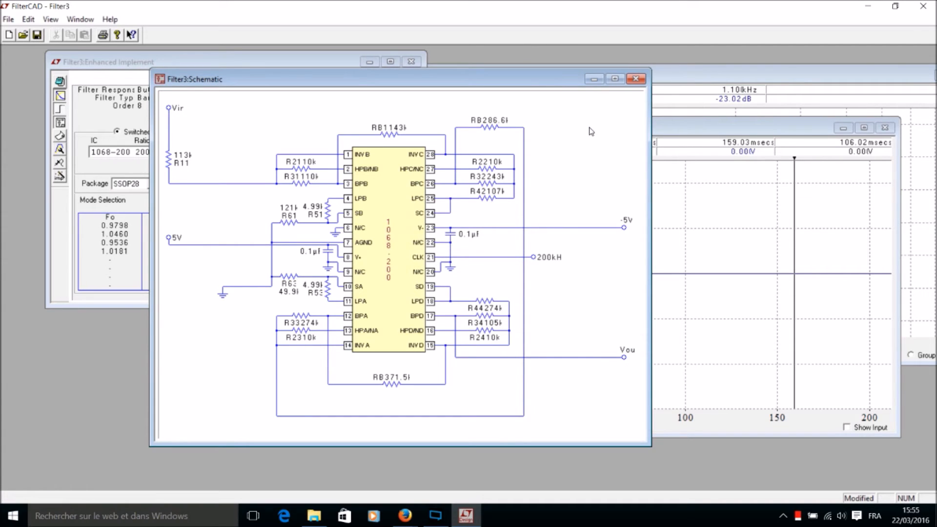
click(637, 79)
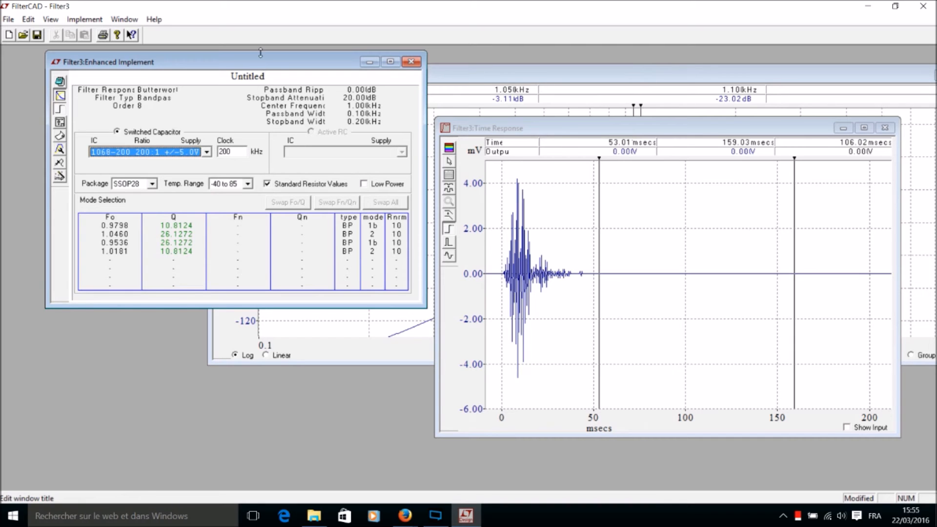
Close the time and frequency response charts and the Filter3 design without saving the changes.
drag(261, 68, 257, 142)
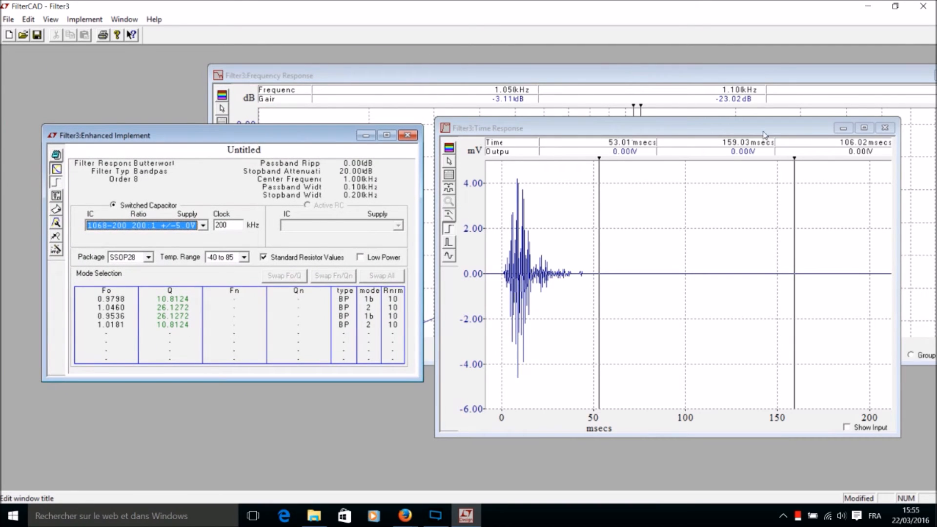
click(884, 127)
drag(759, 75, 631, 81)
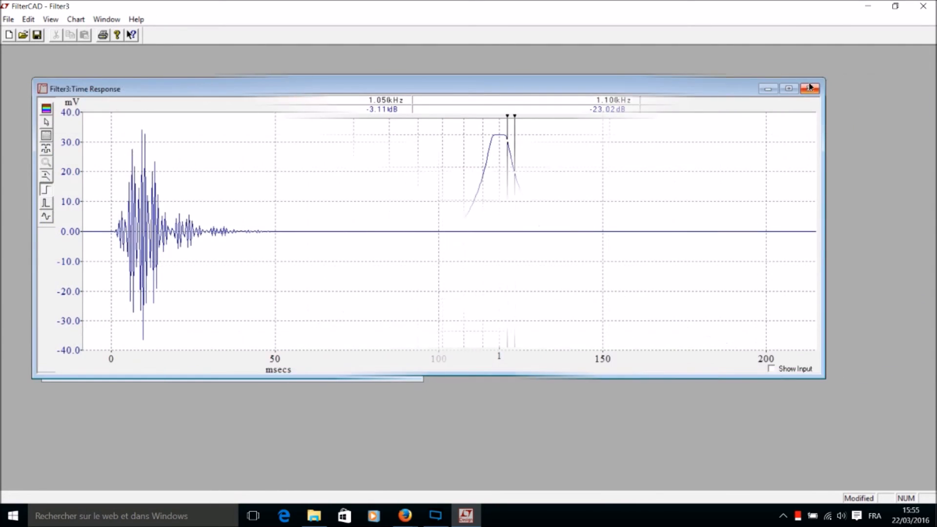
click(809, 87)
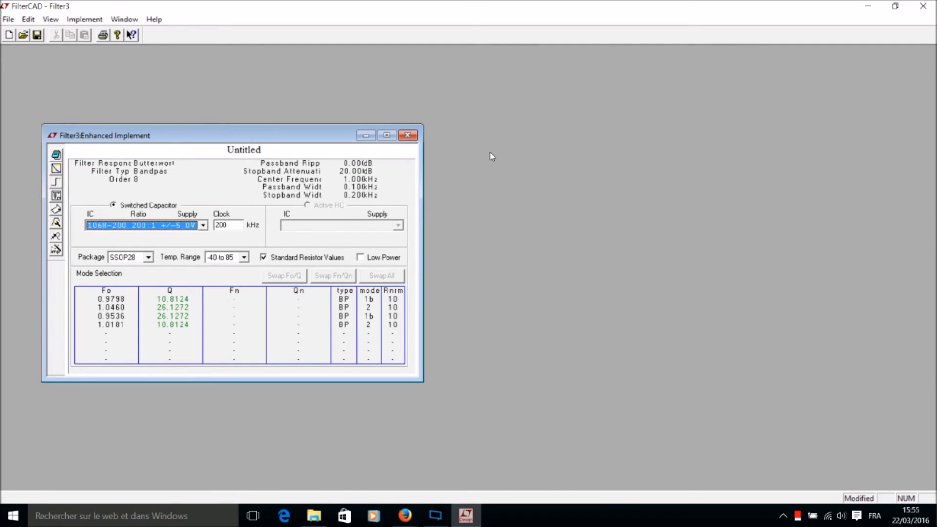
click(408, 135)
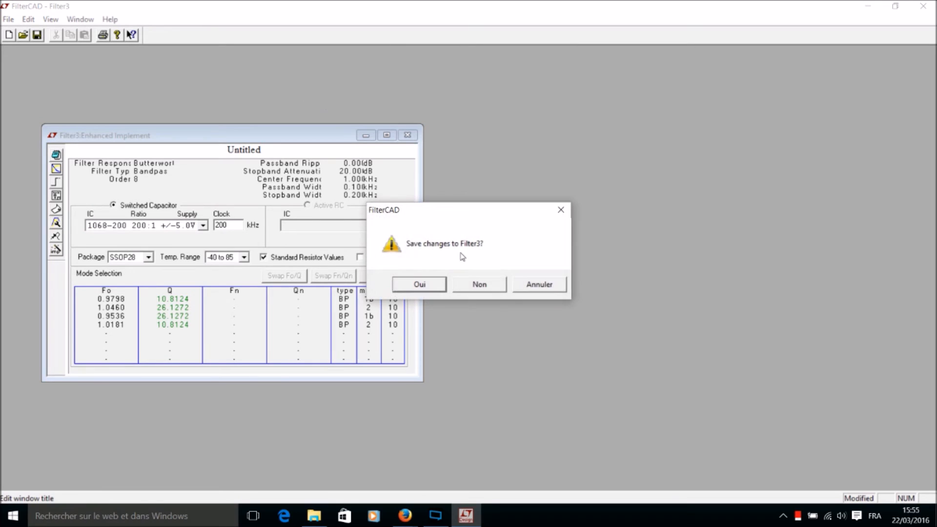
click(483, 288)
Start a new filter using the Enhanced Design procedure.
click(10, 20)
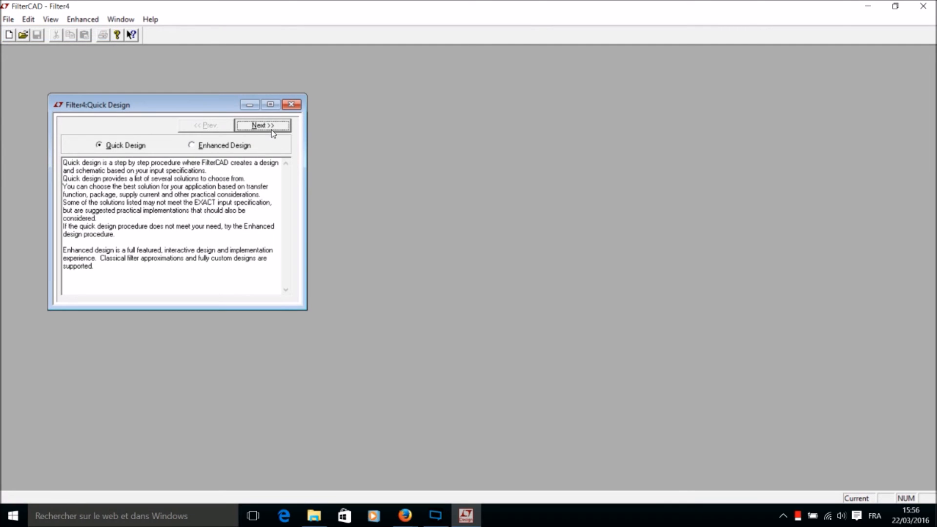
click(228, 146)
click(252, 127)
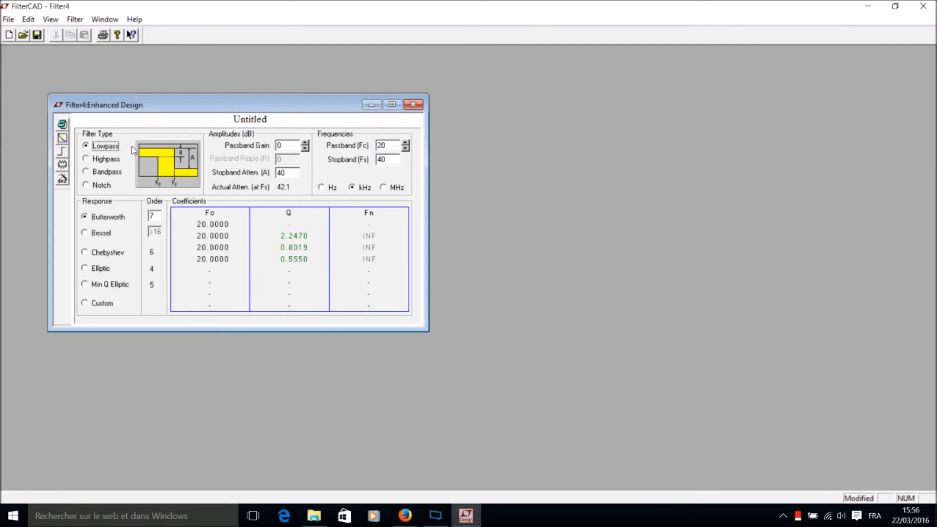
Choose the Bandpass filter type and set the stopband attenuation to 20 dB.
click(109, 170)
double_click(285, 172)
text(2)
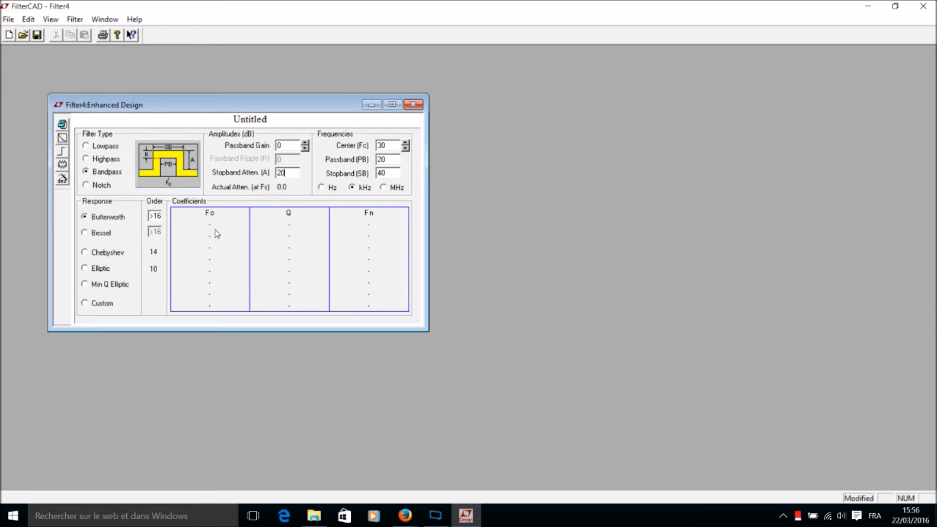
Set the new design's center frequency to 1 kHz, its passband to 0.1 kHz and its stopband to 0.2 kHz.
click(380, 145)
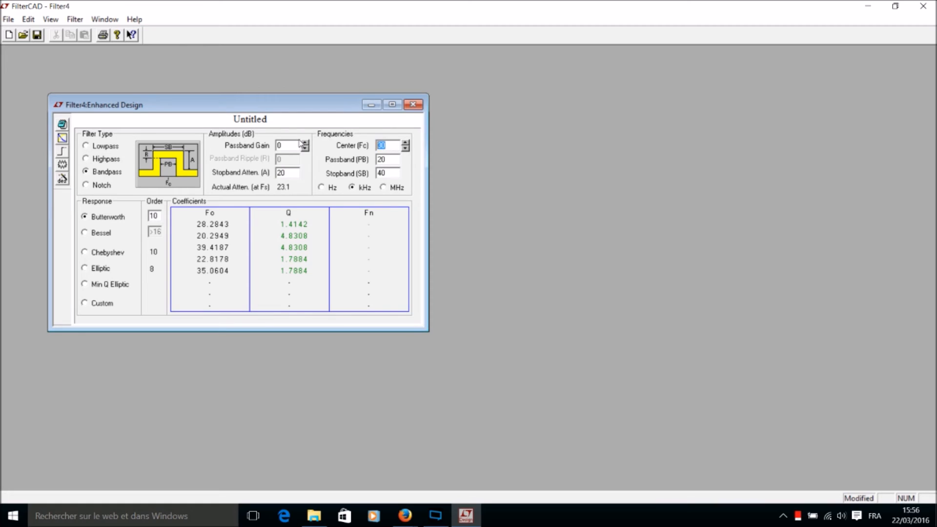
text(1)
double_click(387, 158)
text(1)
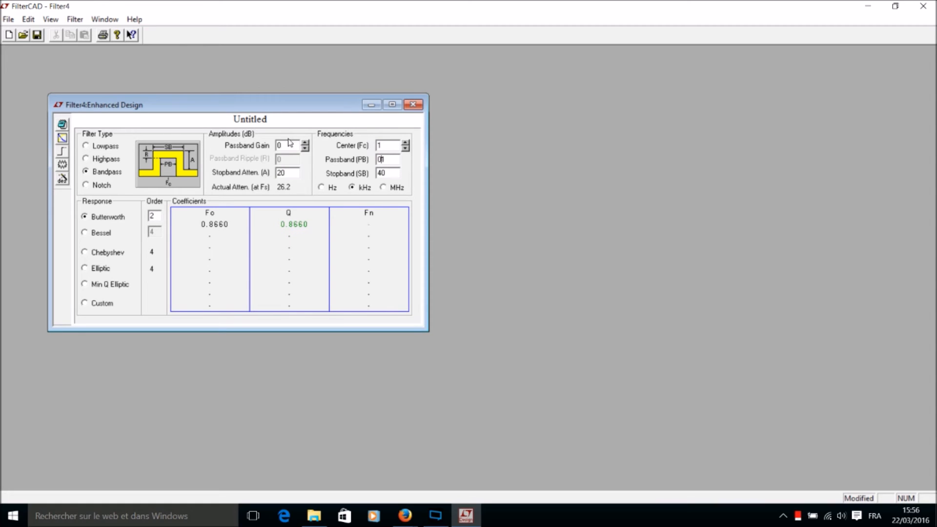
text(.)
click(385, 173)
double_click(376, 173)
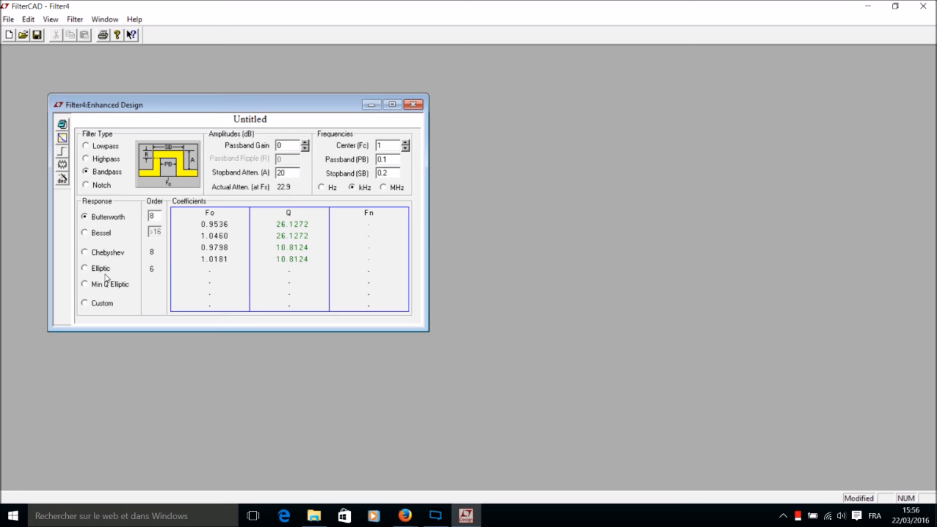
Switch the bandpass filter to the Elliptic response and display its frequency response chart maximized.
click(85, 268)
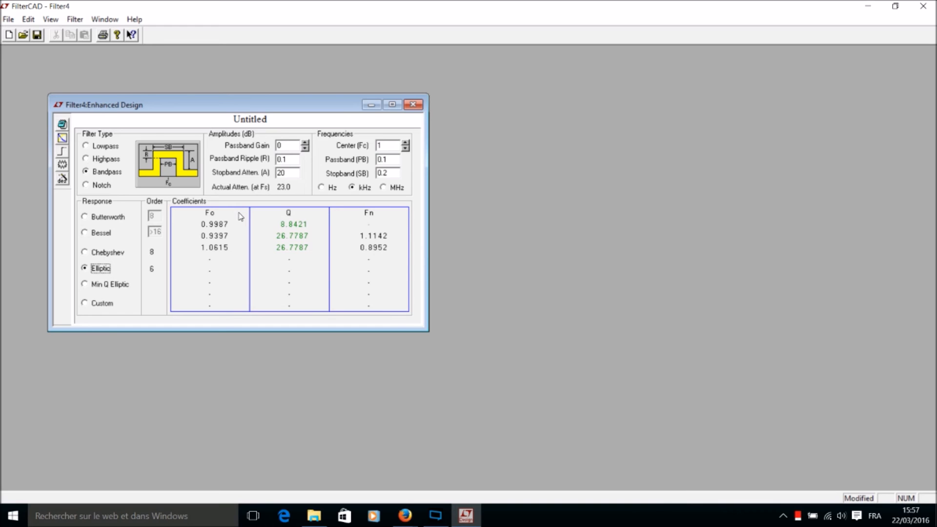
click(62, 138)
drag(519, 131, 489, 94)
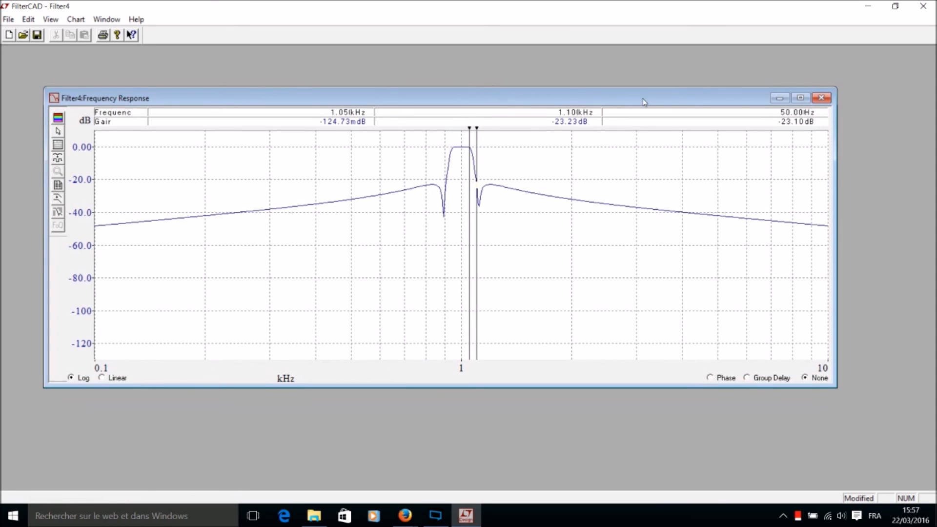
click(800, 99)
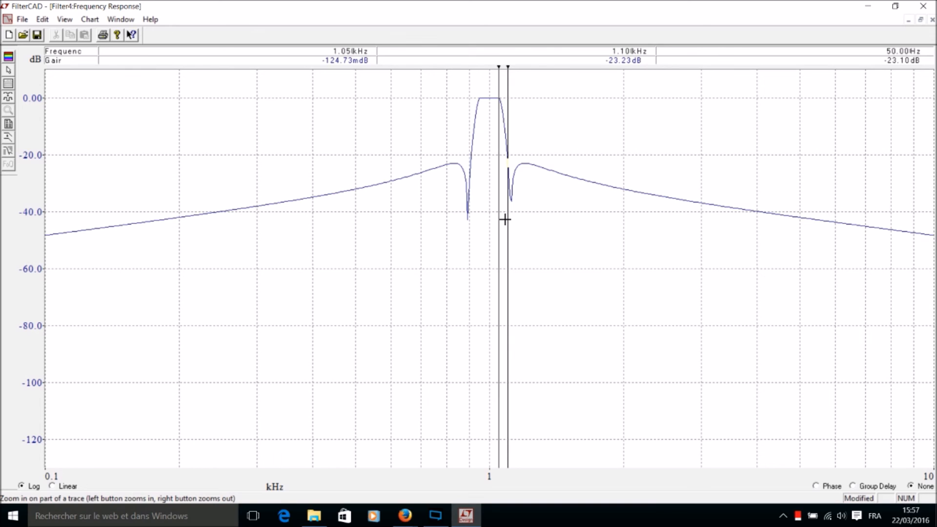
Restore the frequency response chart to its smaller window, view the available chart templates without applying one, and close the chart.
click(921, 20)
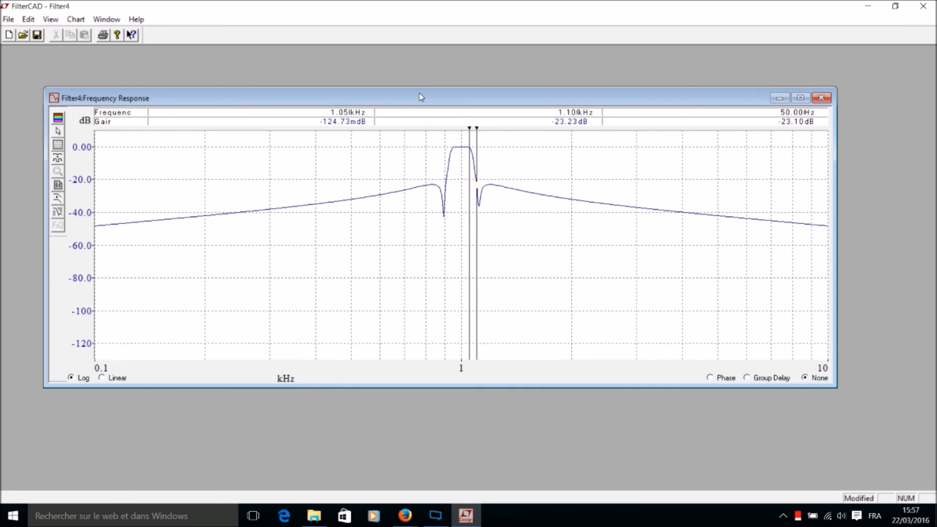
drag(417, 103, 399, 69)
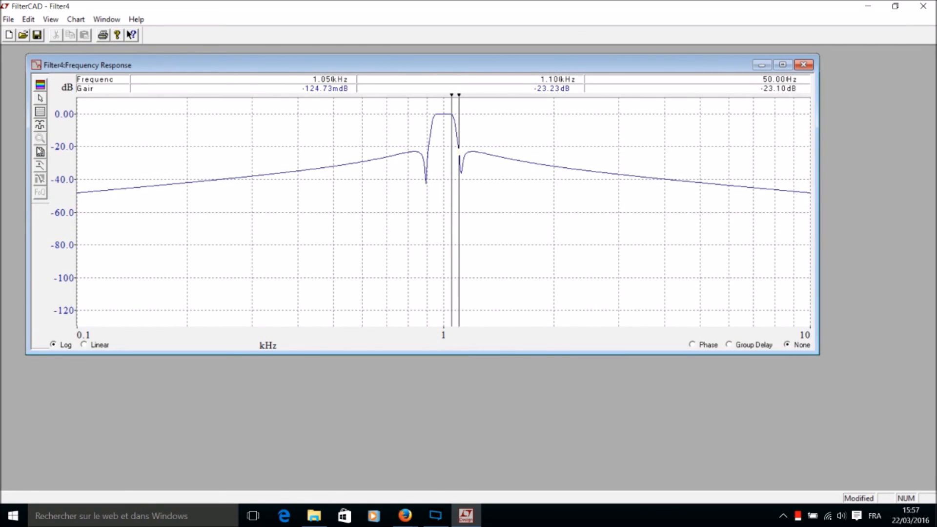
click(40, 180)
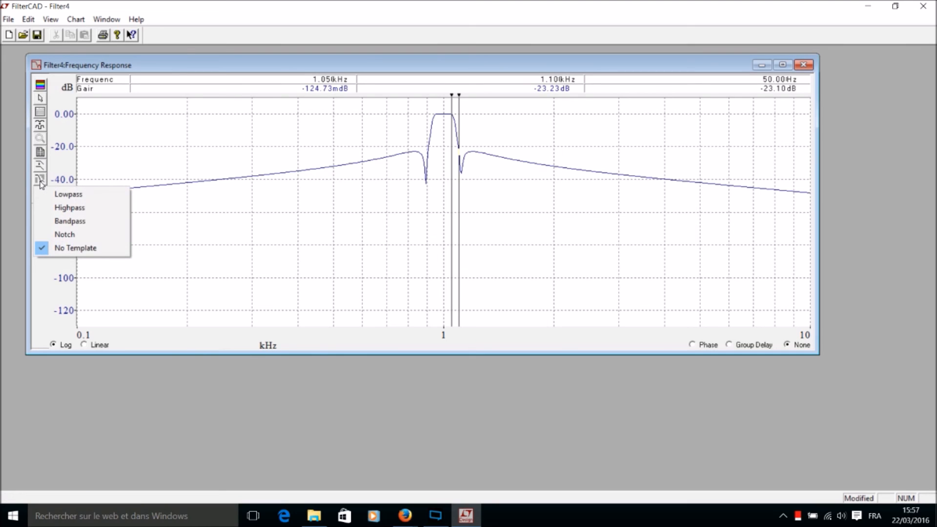
click(203, 164)
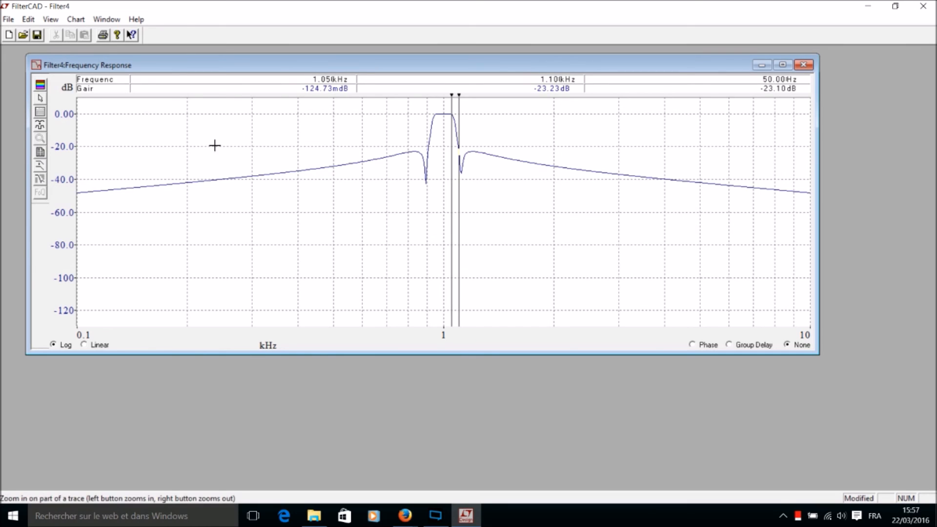
click(804, 66)
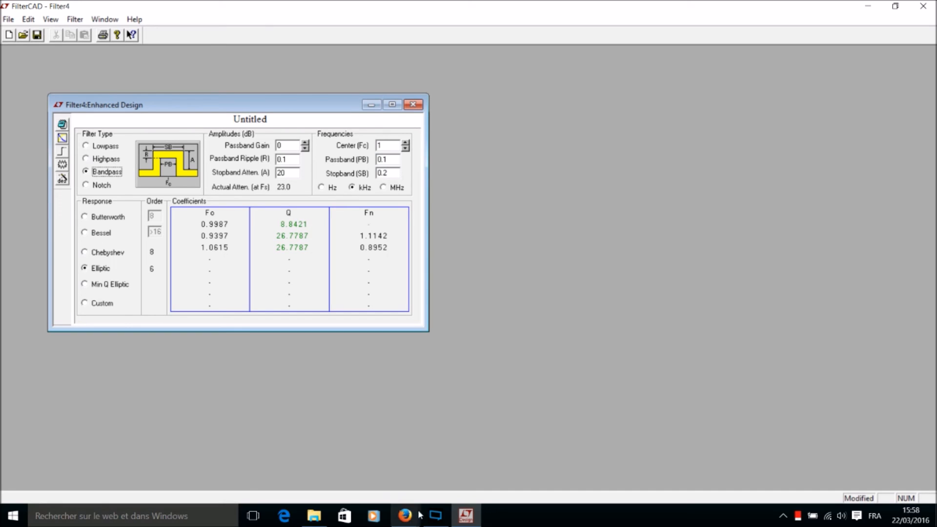
click(441, 520)
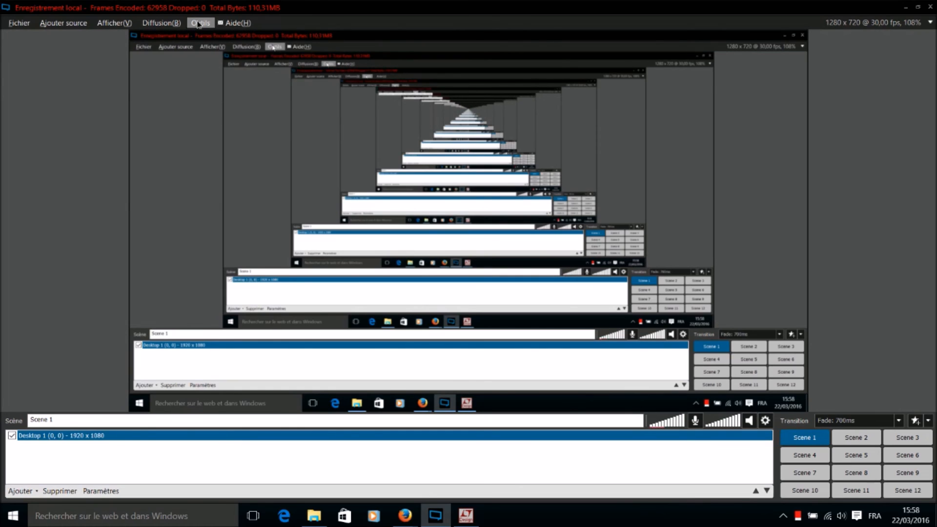
click(198, 25)
click(198, 24)
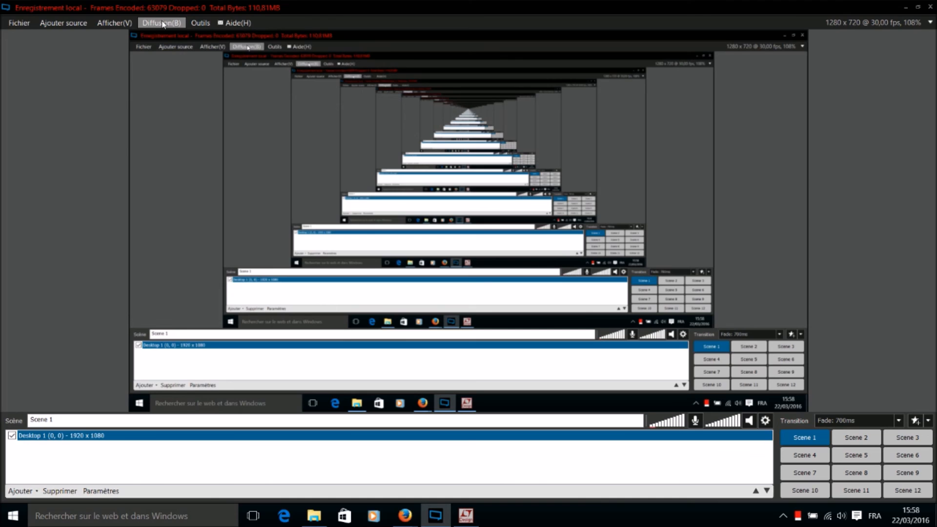
click(163, 23)
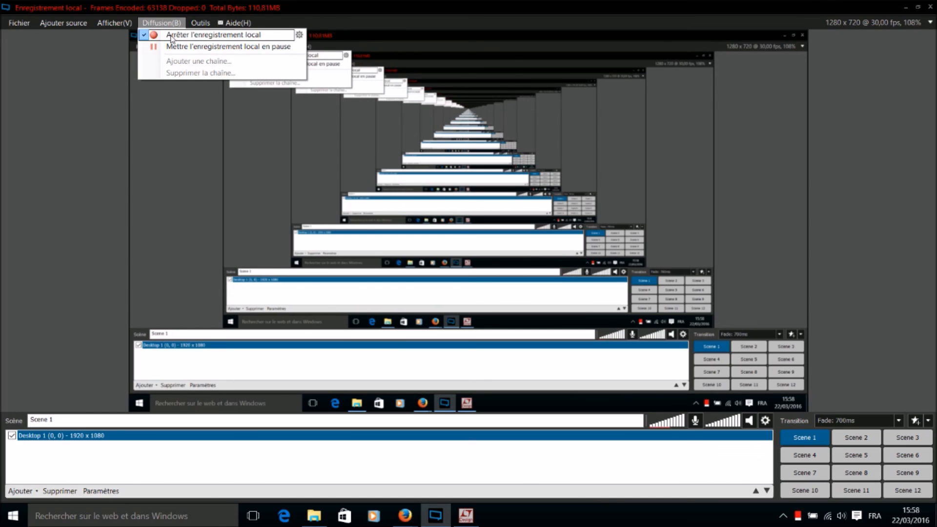